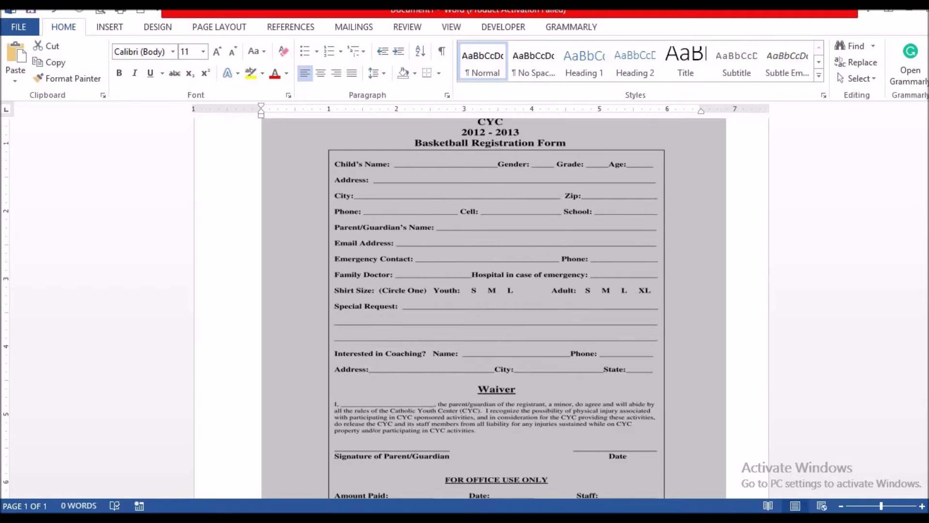
# Start a new blank document, maximized, while keeping the old registration form for reference
pyautogui.scroll(2, 462, 308)
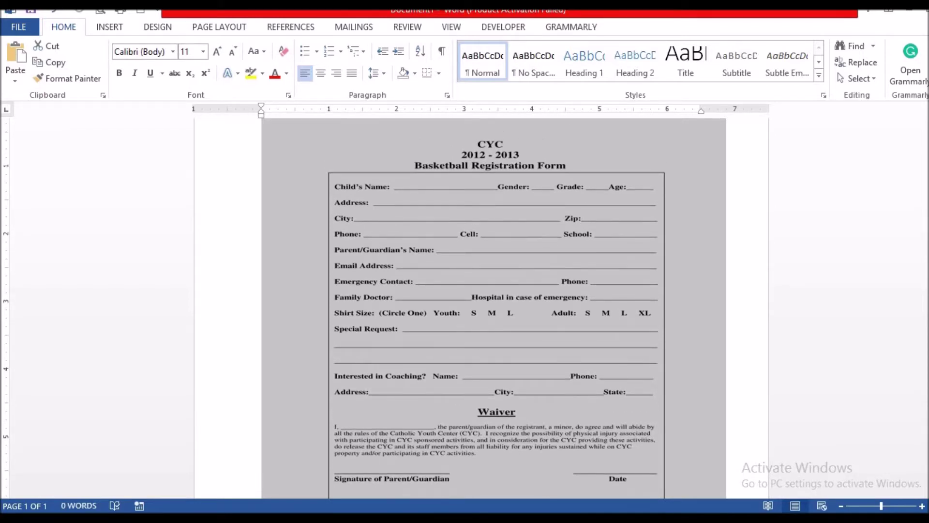
pyautogui.scroll(-1, 462, 308)
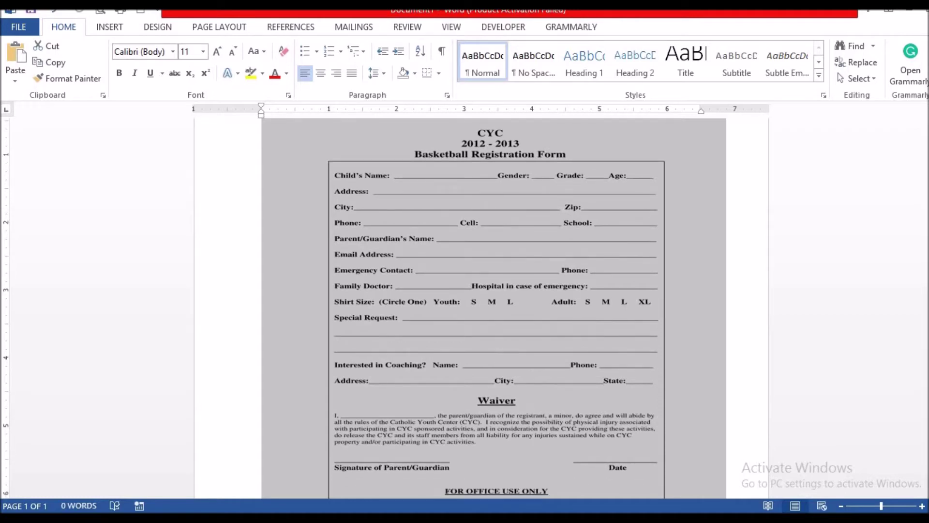
pyautogui.scroll(1, 462, 308)
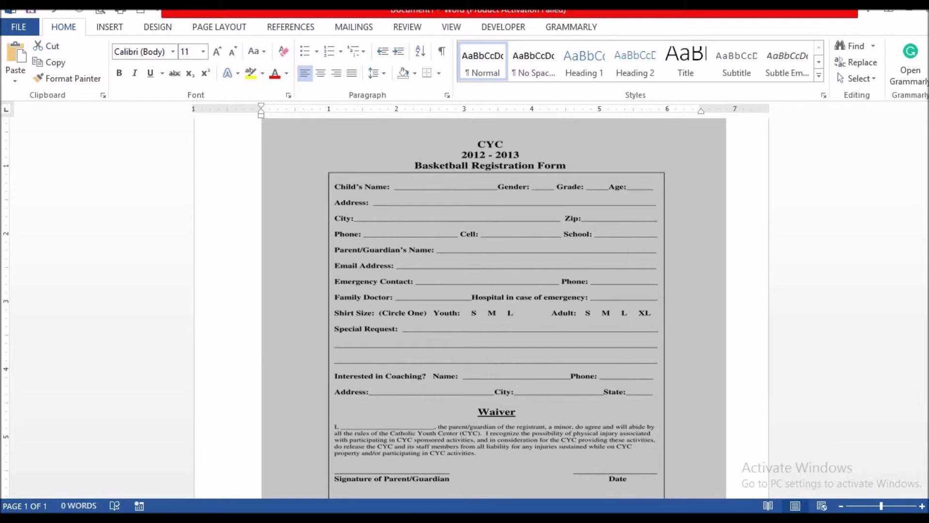
pyautogui.hotkey('ctrl', 'n')
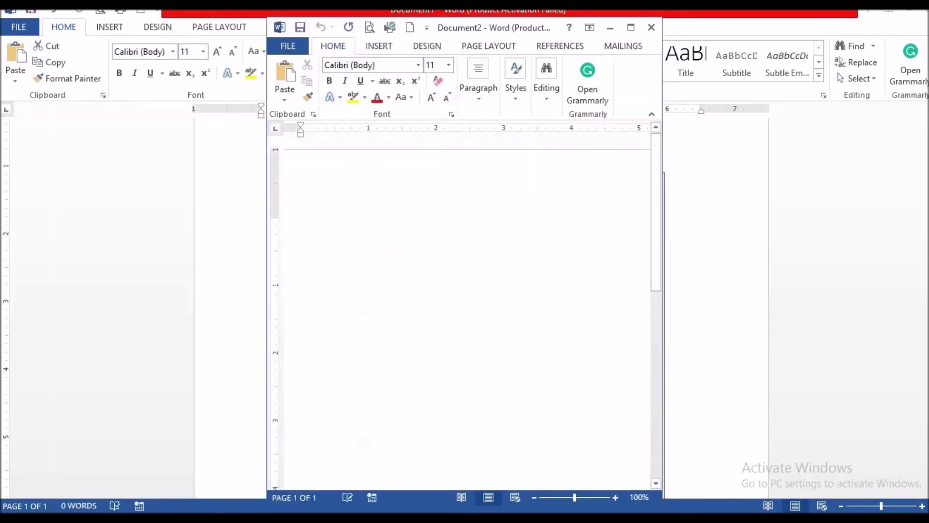
pyautogui.click(630, 27)
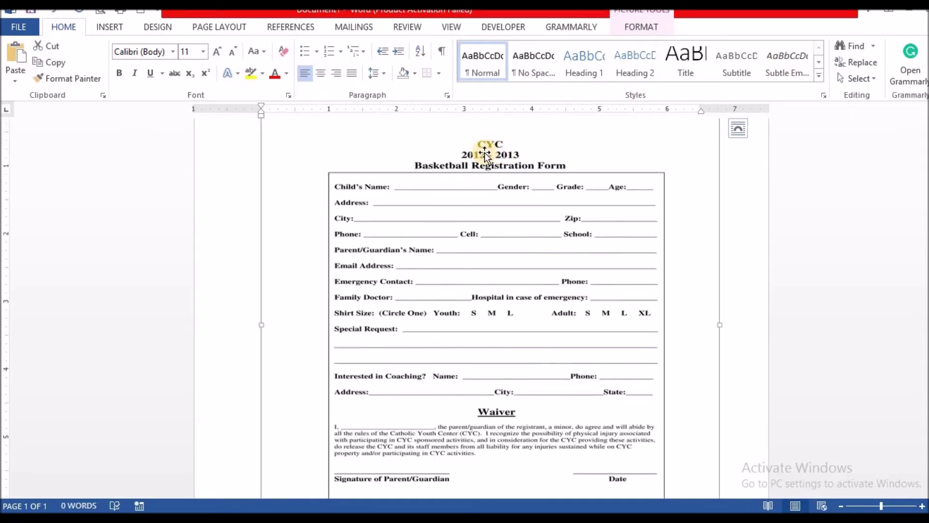
pyautogui.click(513, 155)
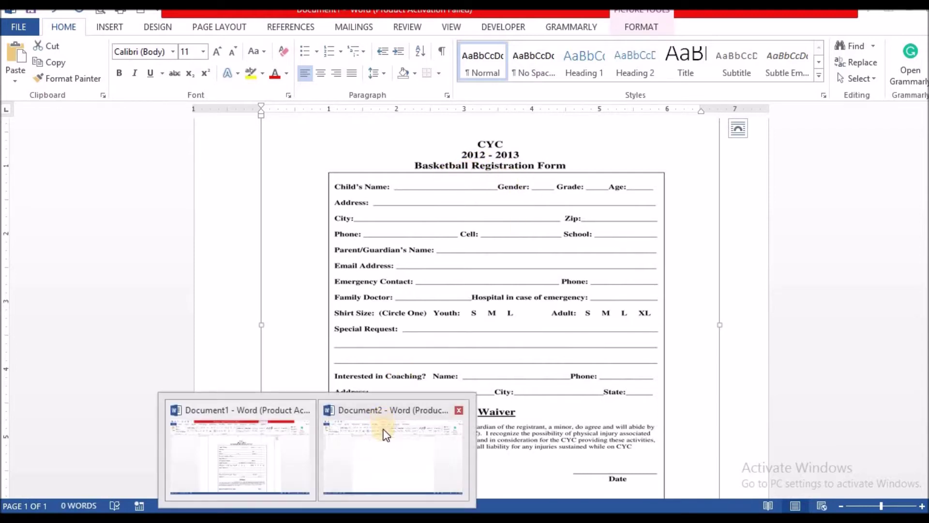
pyautogui.click(383, 450)
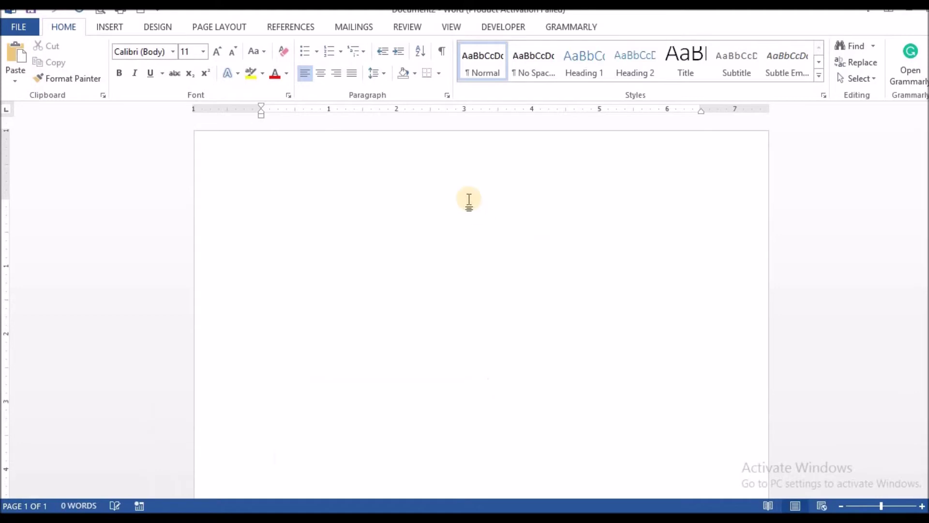
# Type centred lines CYC, 2016-2017 and Basketball Registration Form, fixing capitalisation, then a new line
pyautogui.hotkey('ctrl', 'e')
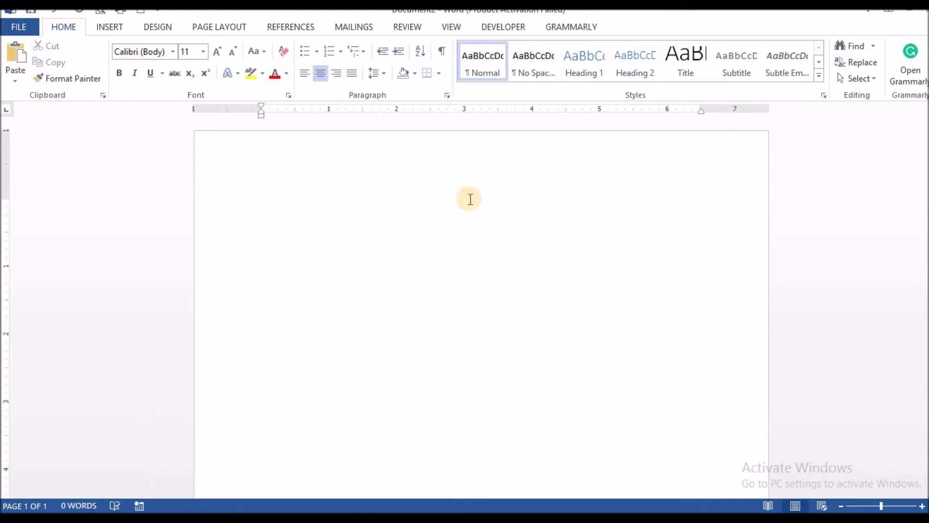
pyautogui.write('CYG')
pyautogui.press('Return')
pyautogui.write('2016-2017')
pyautogui.press('Return')
pyautogui.write('bASKET')
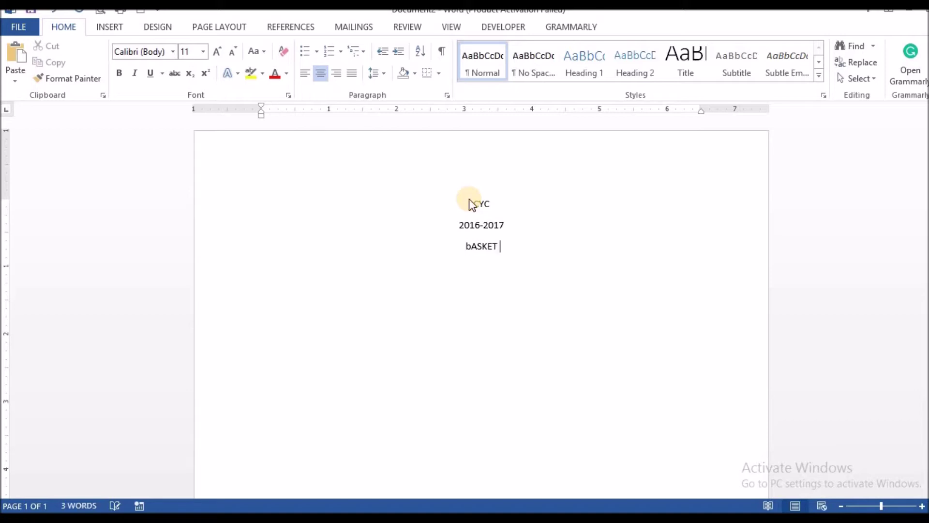
pyautogui.press('BackSpace')
pyautogui.write('ball Regi')
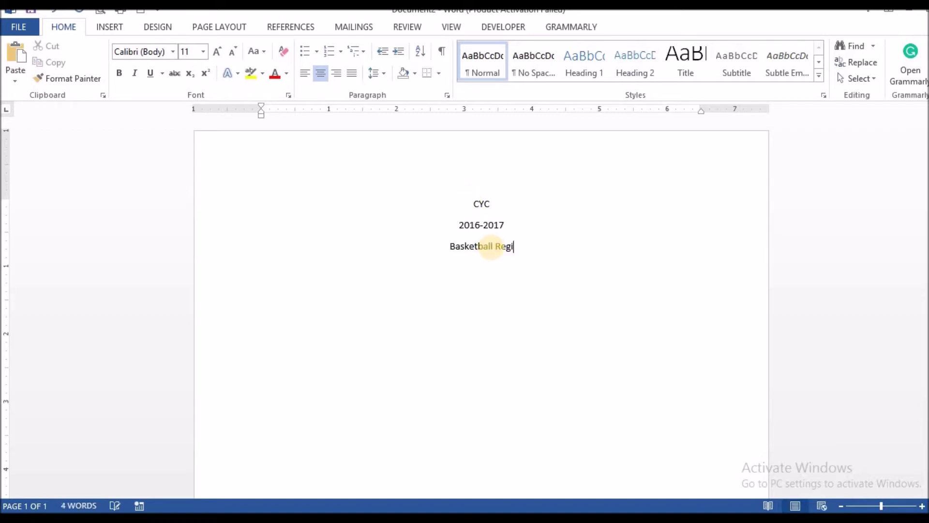
pyautogui.write('stration form')
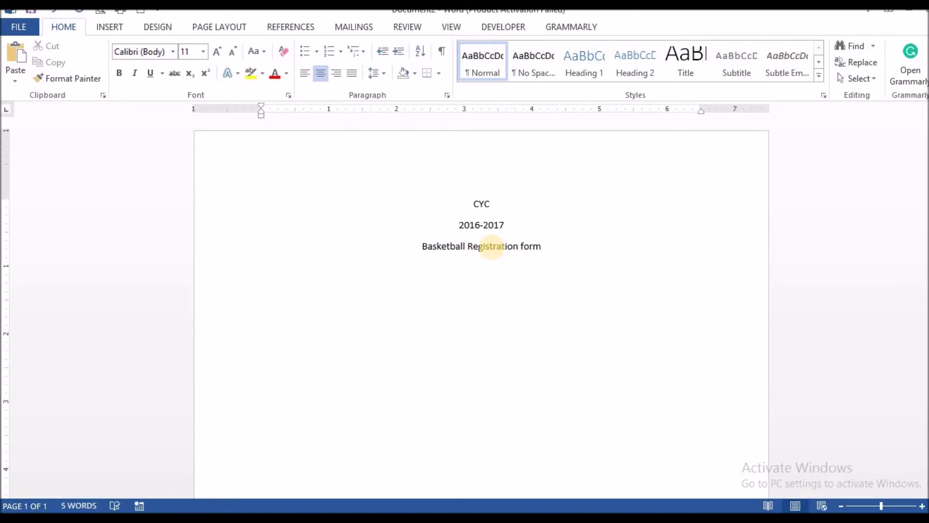
pyautogui.press('Left')
pyautogui.press('Left')
pyautogui.press('BackSpace')
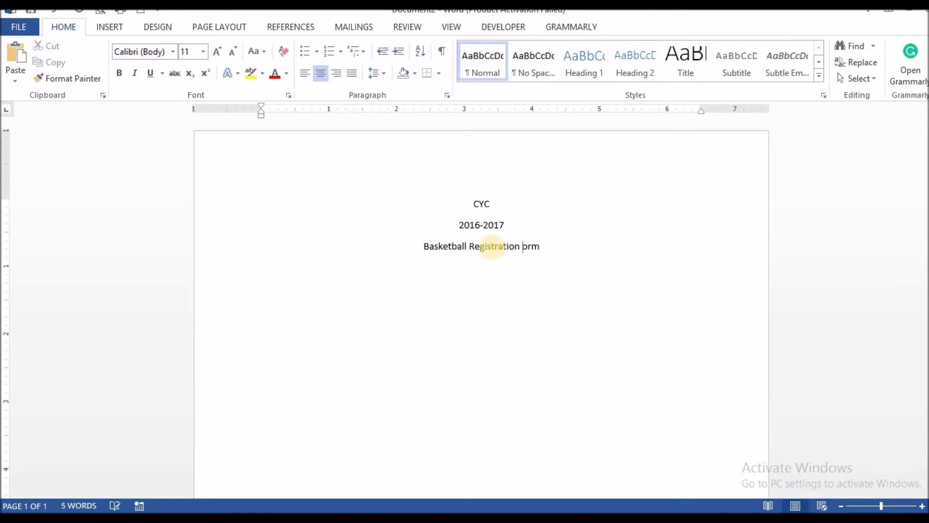
pyautogui.write('F')
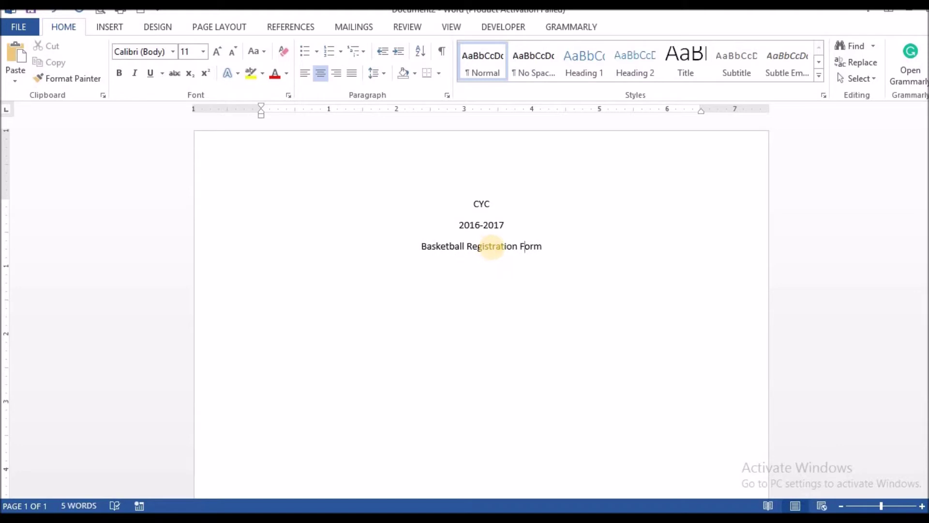
pyautogui.press('Return')
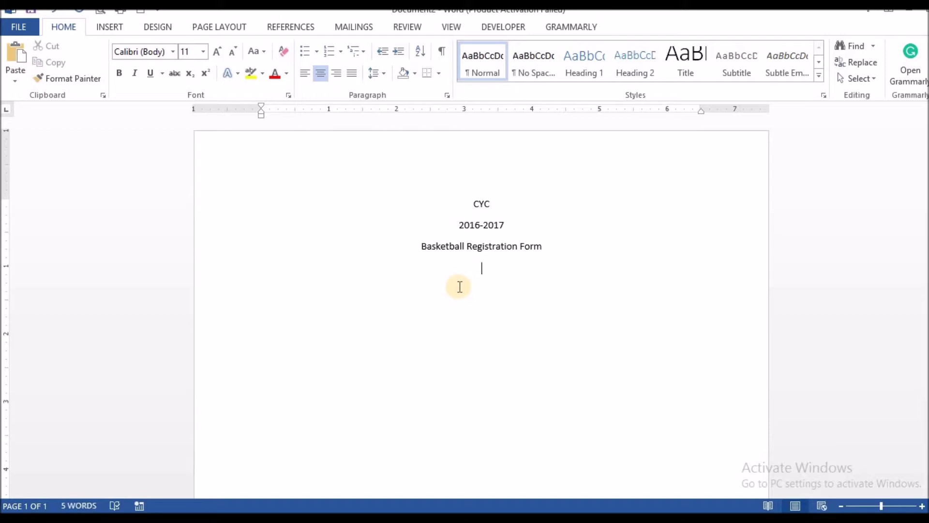
# Make the three title lines bold and larger, and remove the space after each paragraph
pyautogui.moveTo(469, 203); pyautogui.dragTo(550, 252)
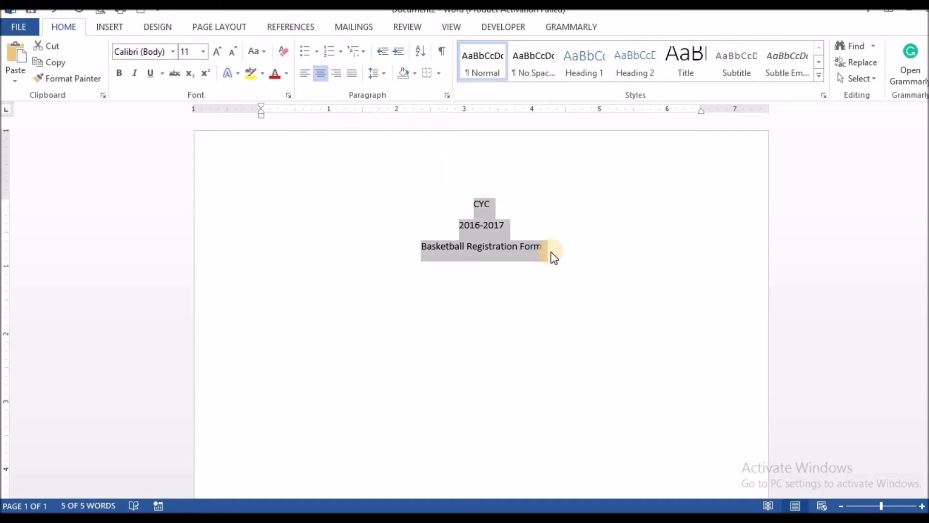
pyautogui.hotkey('ctrl', 'shift', '.')
pyautogui.hotkey('ctrl', 'b')
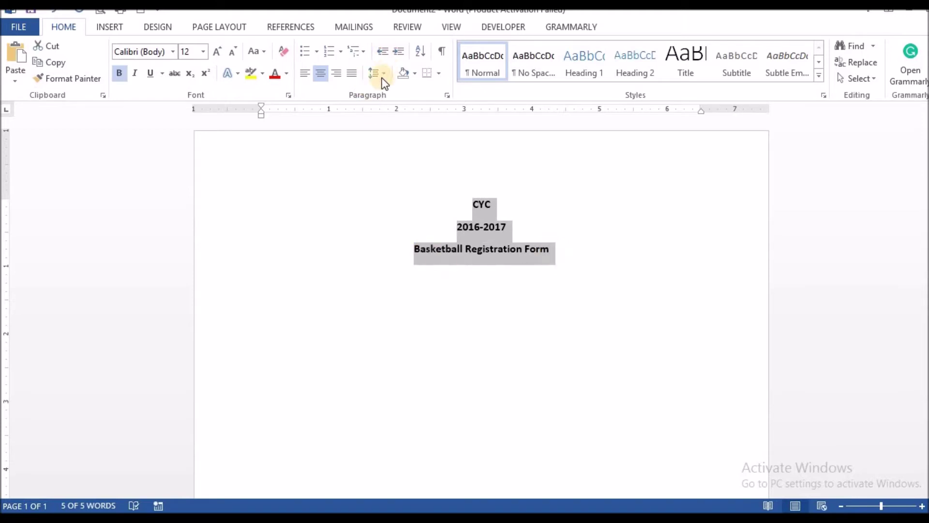
pyautogui.click(385, 74)
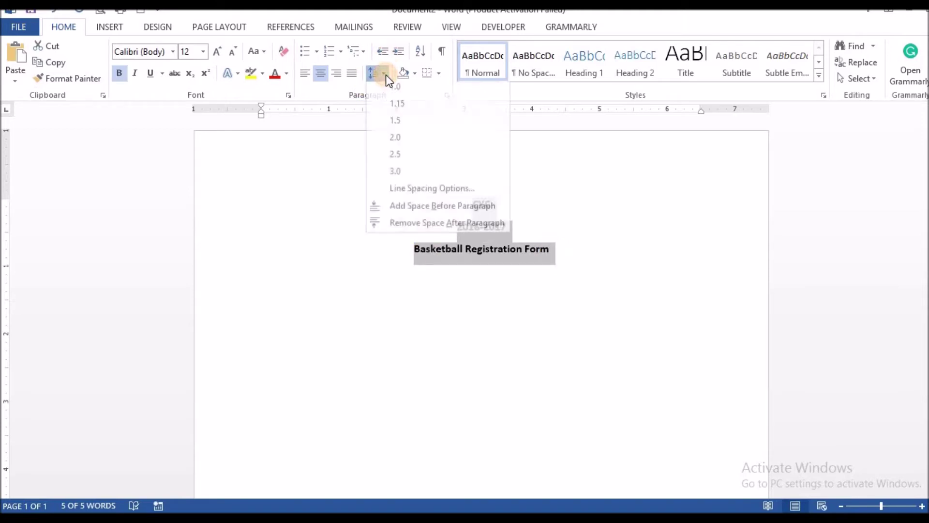
pyautogui.click(410, 229)
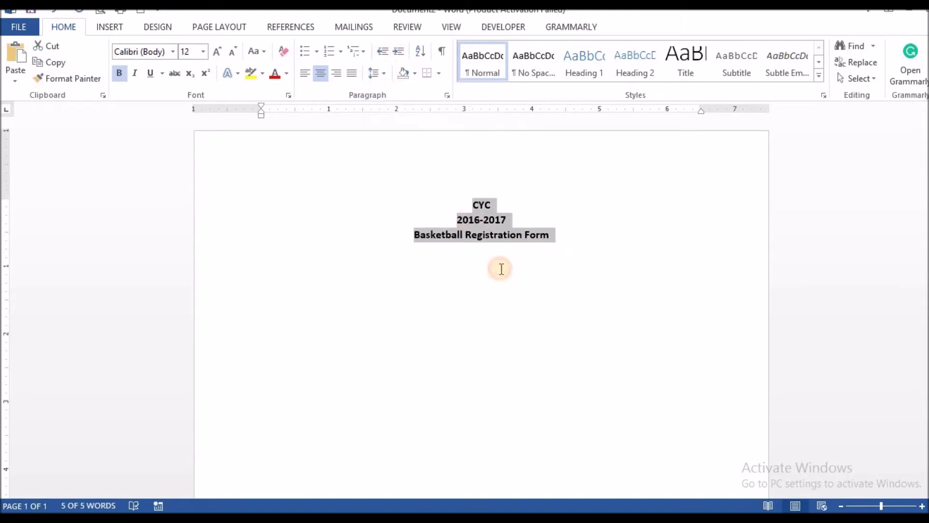
pyautogui.click(489, 269)
# Enlarge the title to 14 pt and left-align the empty line beneath it
pyautogui.moveTo(494, 211); pyautogui.dragTo(560, 249)
pyautogui.hotkey('ctrl', ']')
pyautogui.hotkey('ctrl', ']')
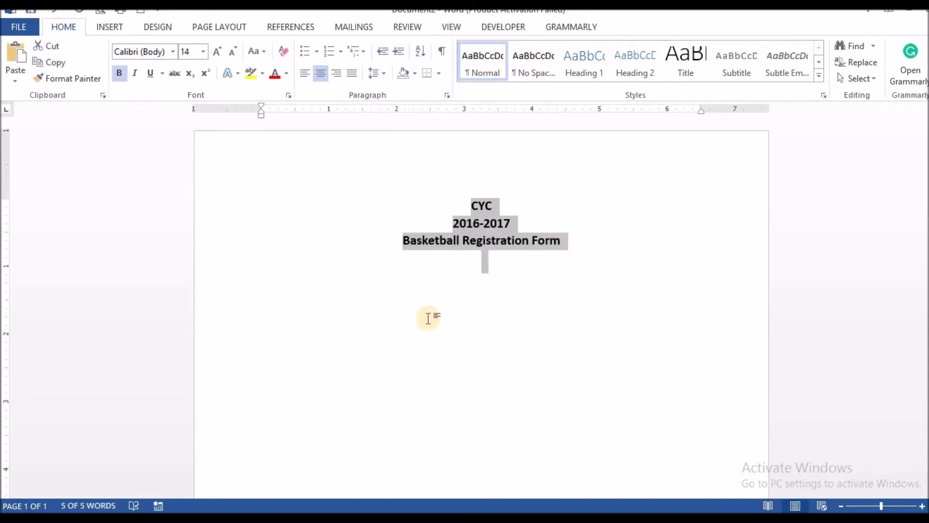
pyautogui.click(428, 317)
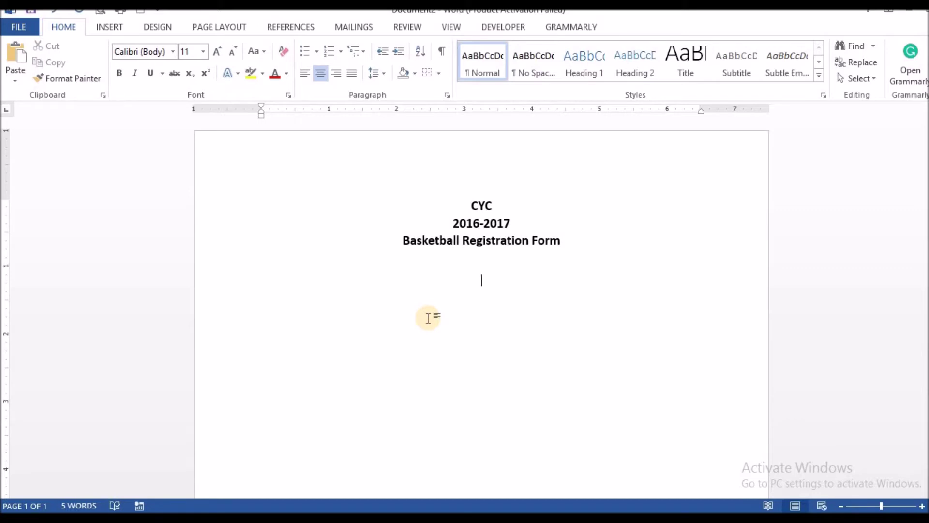
pyautogui.hotkey('ctrl', 'l')
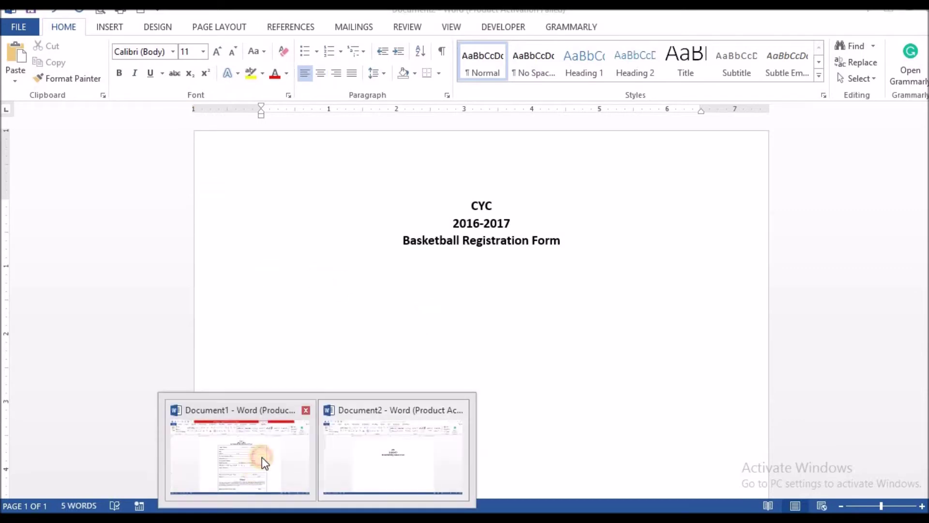
# Type the labels Child's Name, Gender and Age on separate lines, checking the old form
pyautogui.click(262, 457)
pyautogui.click(364, 196)
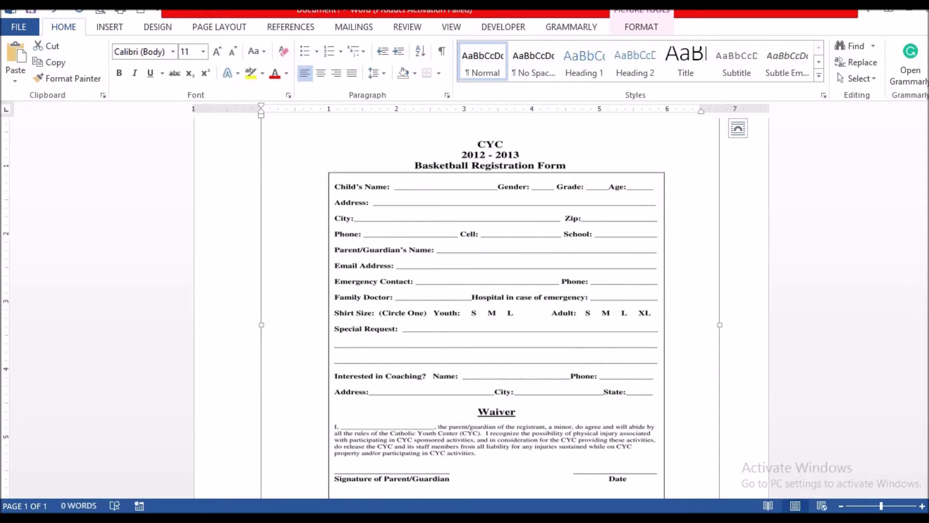
pyautogui.click(390, 486)
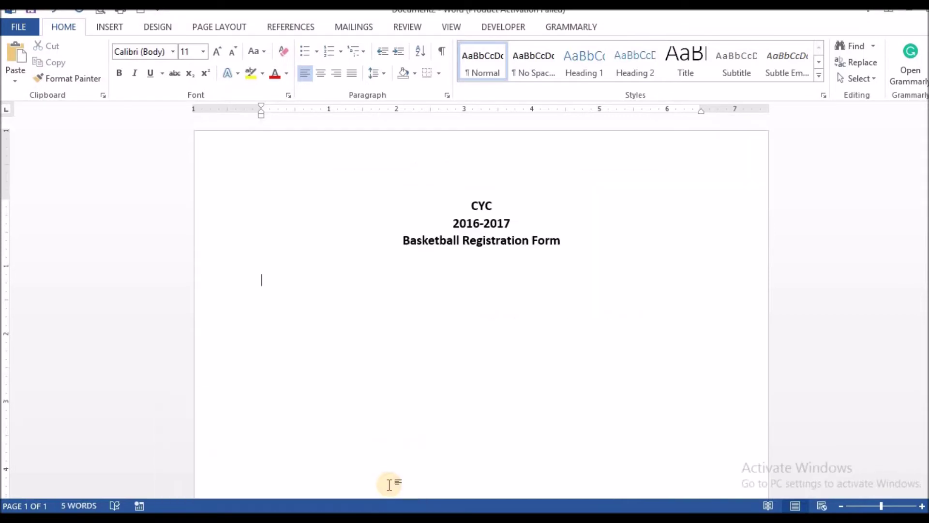
pyautogui.write('Child')
pyautogui.write("'s N")
pyautogui.write('ame')
pyautogui.press('Return')
pyautogui.write('g')
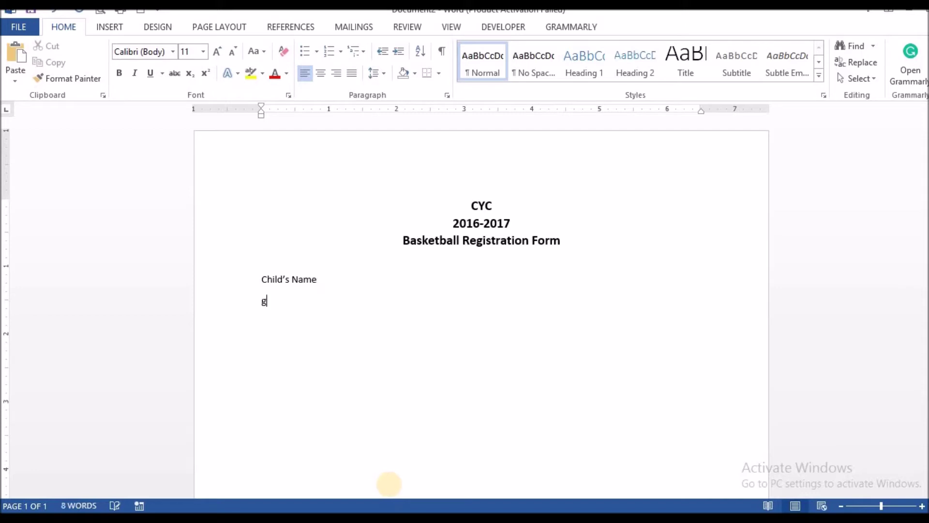
pyautogui.write('ender')
pyautogui.press('Return')
pyautogui.write('Age')
pyautogui.press('Return')
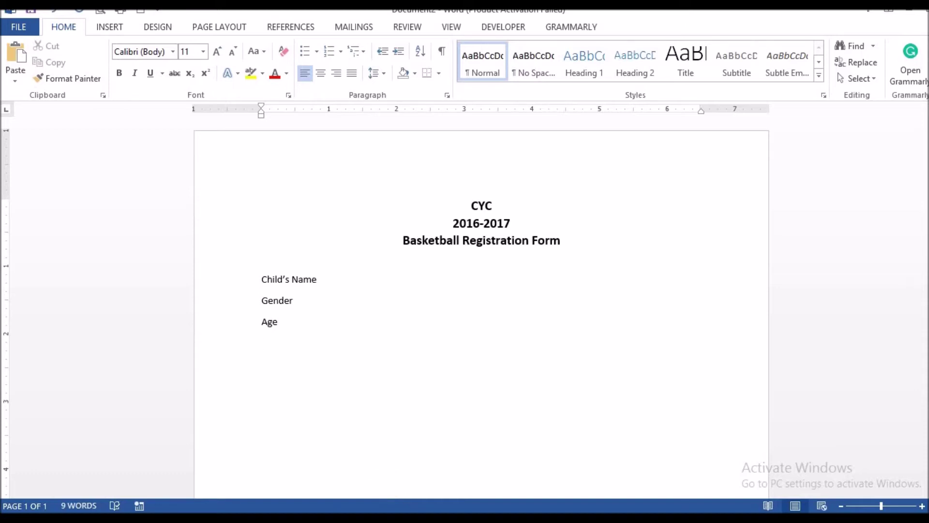
# Insert a Grade line between Gender and Age and add a colon after Child's Name
pyautogui.moveTo(317, 518)
pyautogui.click(285, 459)
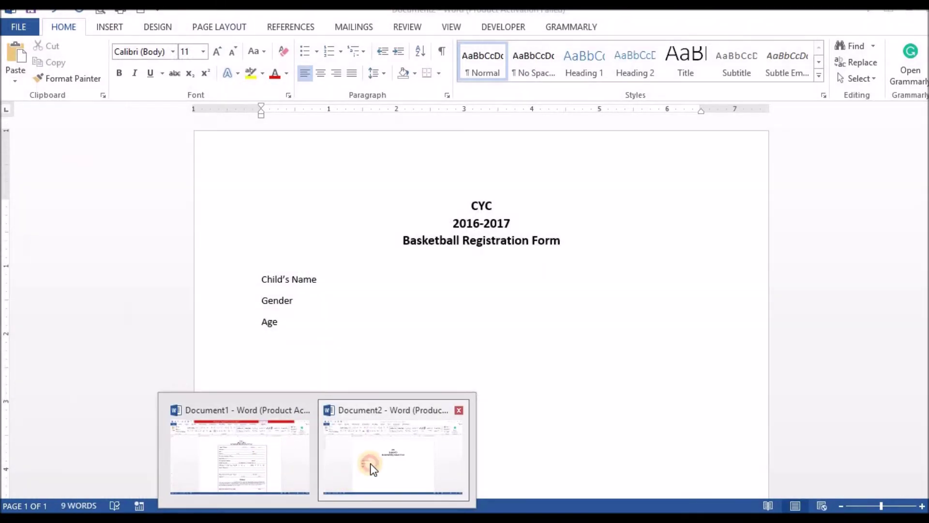
pyautogui.click(370, 463)
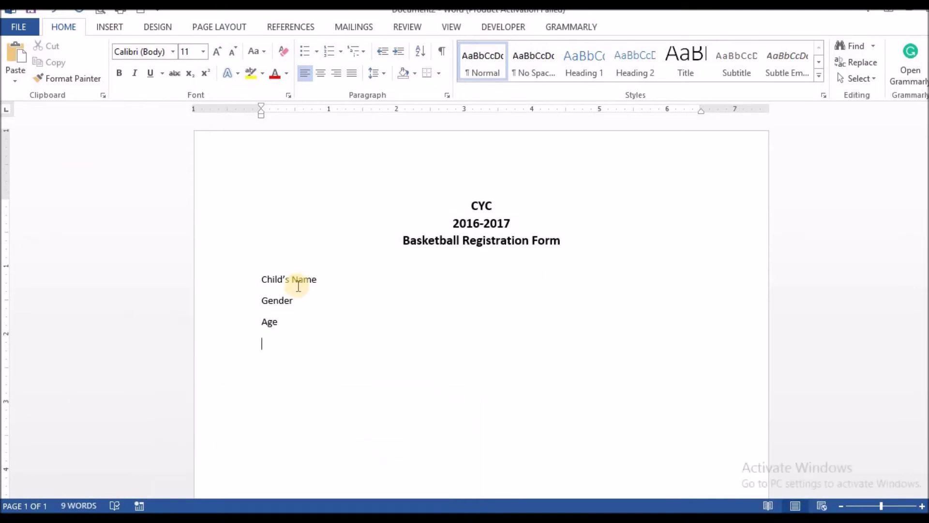
pyautogui.click(301, 300)
pyautogui.press('Return')
pyautogui.write('Grade')
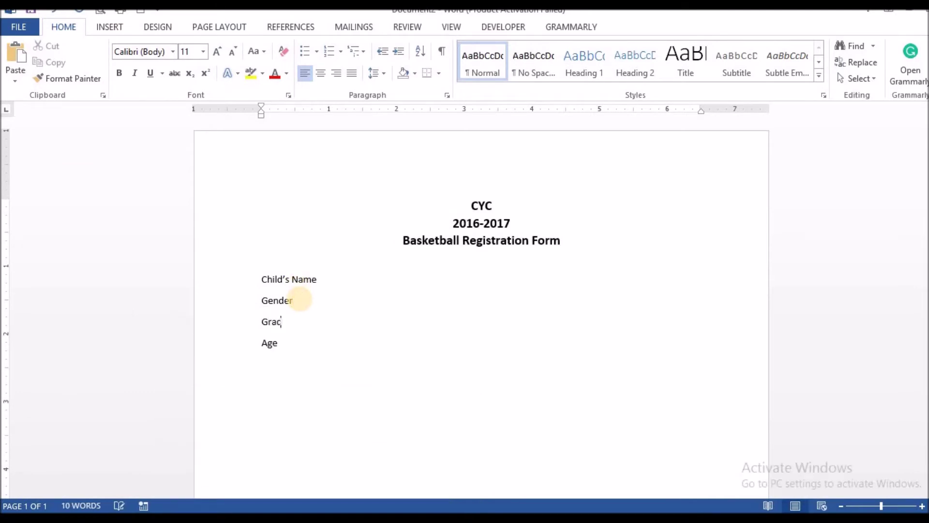
pyautogui.click(373, 285)
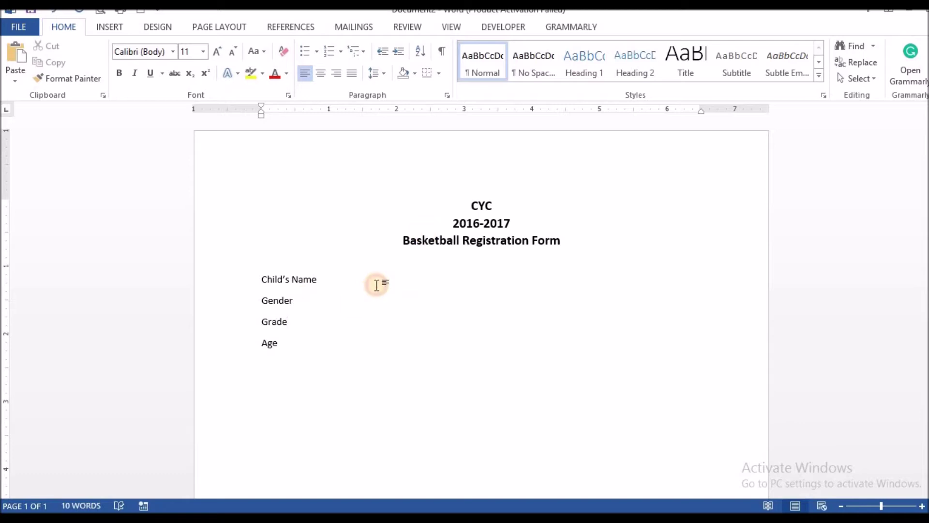
pyautogui.write(':')
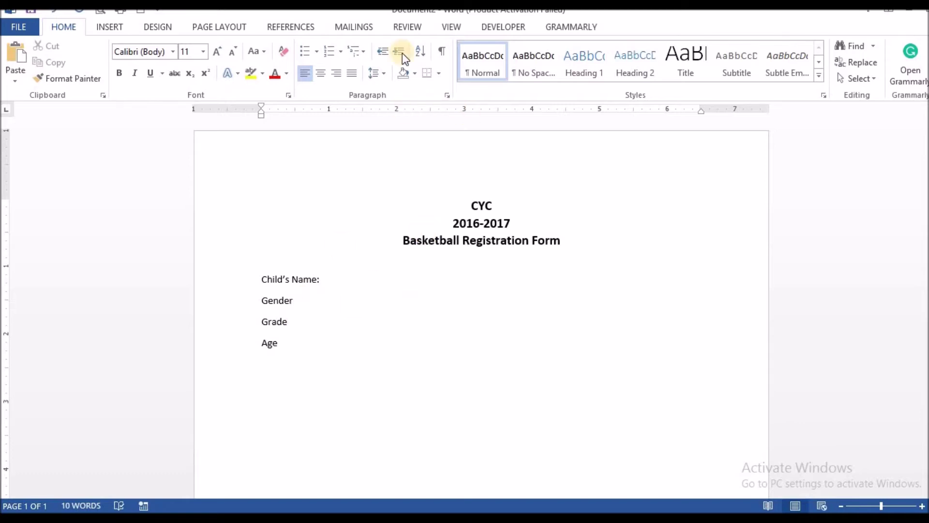
pyautogui.click(496, 28)
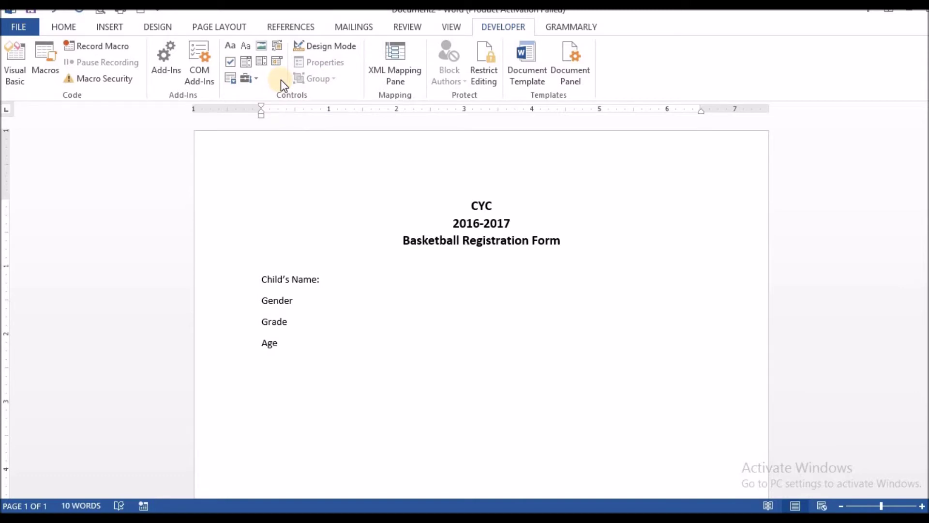
# Insert a legacy ActiveX text box after Child's Name: and stretch it wider and taller
pyautogui.click(255, 77)
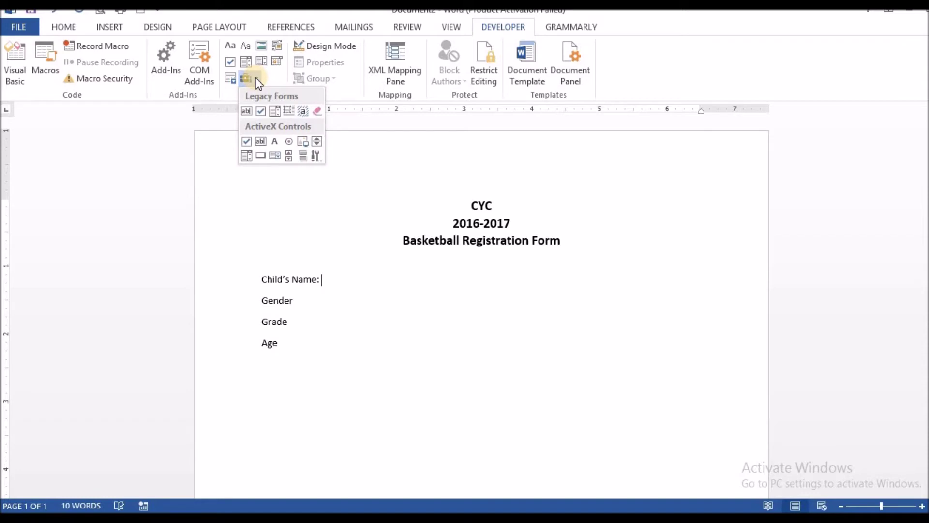
pyautogui.click(263, 141)
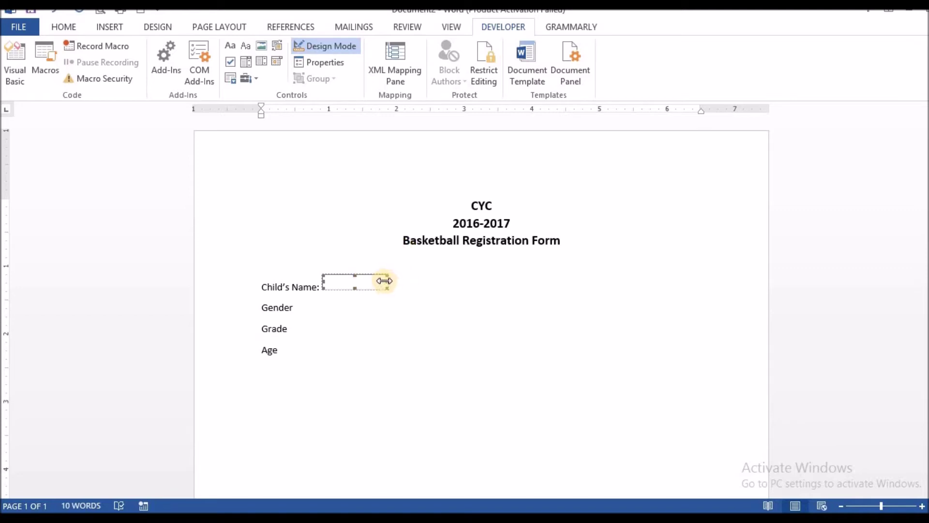
pyautogui.moveTo(478, 286); pyautogui.dragTo(546, 289)
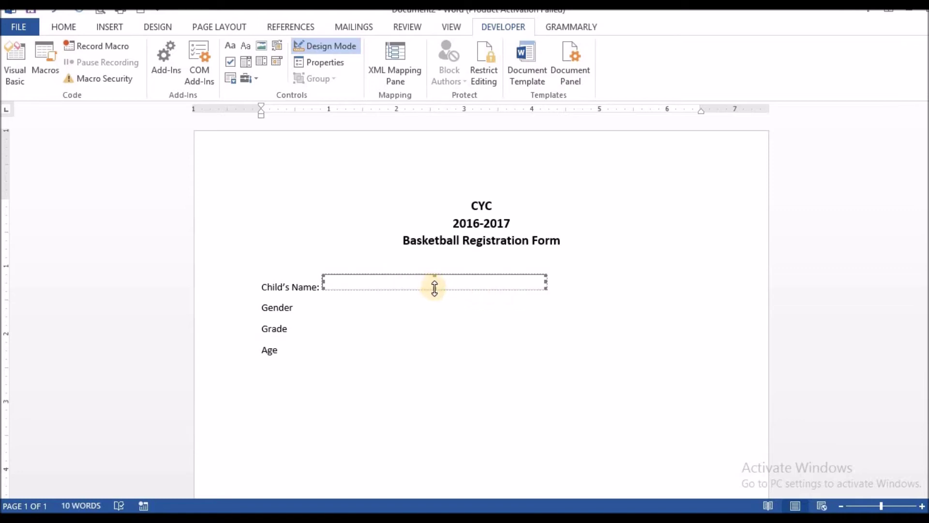
pyautogui.moveTo(434, 289); pyautogui.dragTo(431, 264)
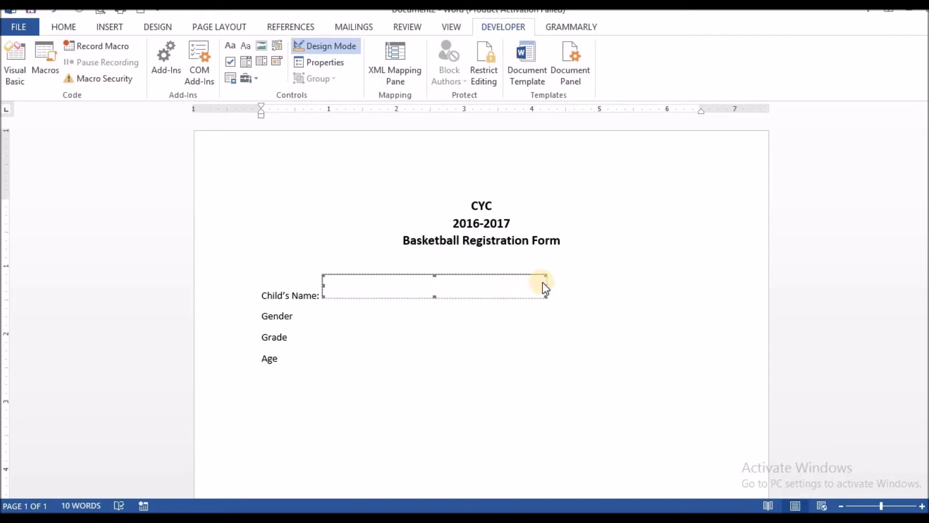
pyautogui.moveTo(545, 286); pyautogui.dragTo(664, 286)
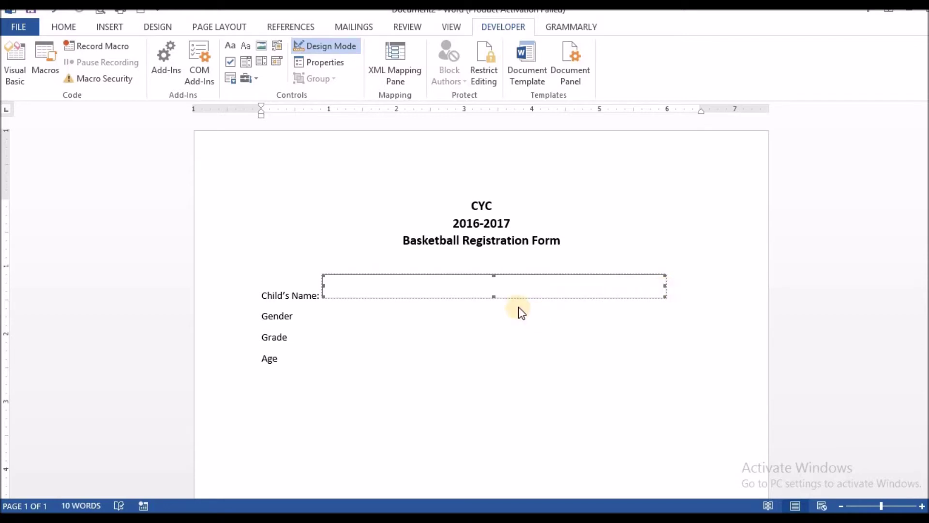
pyautogui.click(314, 320)
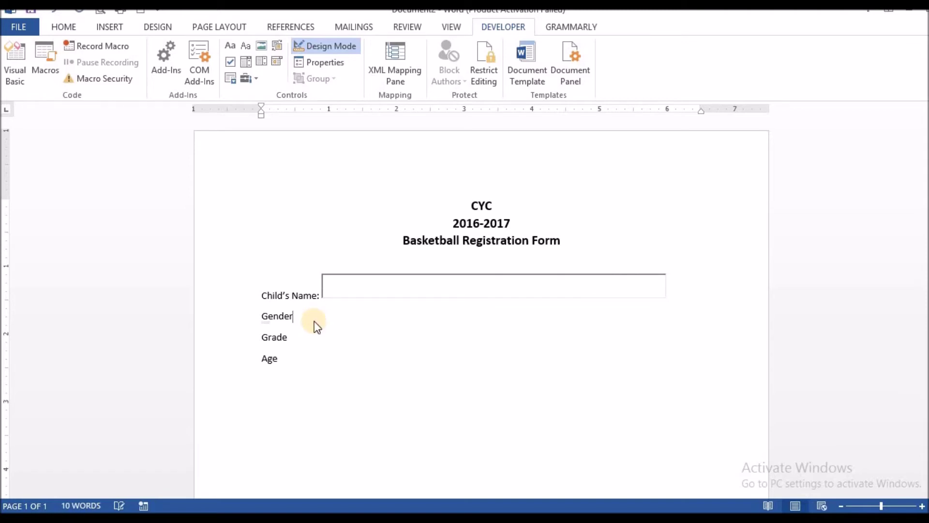
# Add a colon after Gender, insert an ActiveX option button there, and show its properties
pyautogui.write(':')
pyautogui.click(256, 78)
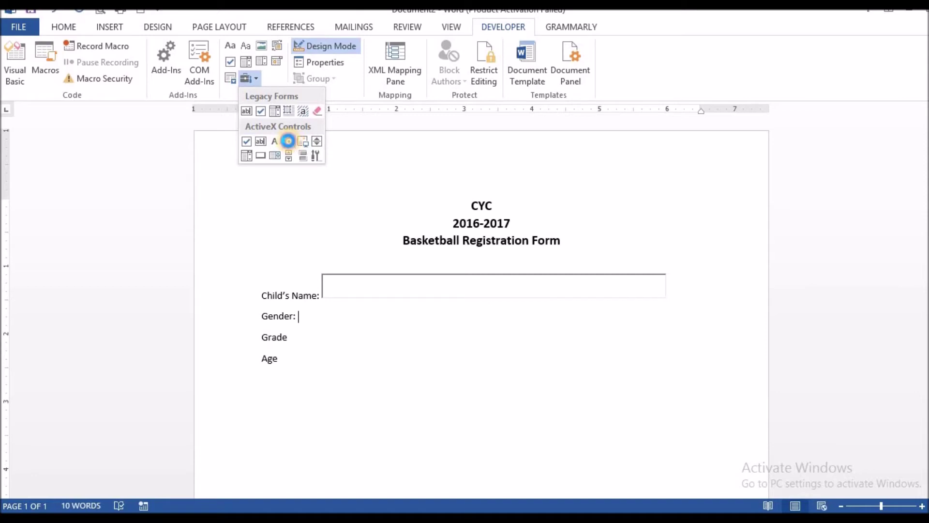
pyautogui.click(288, 140)
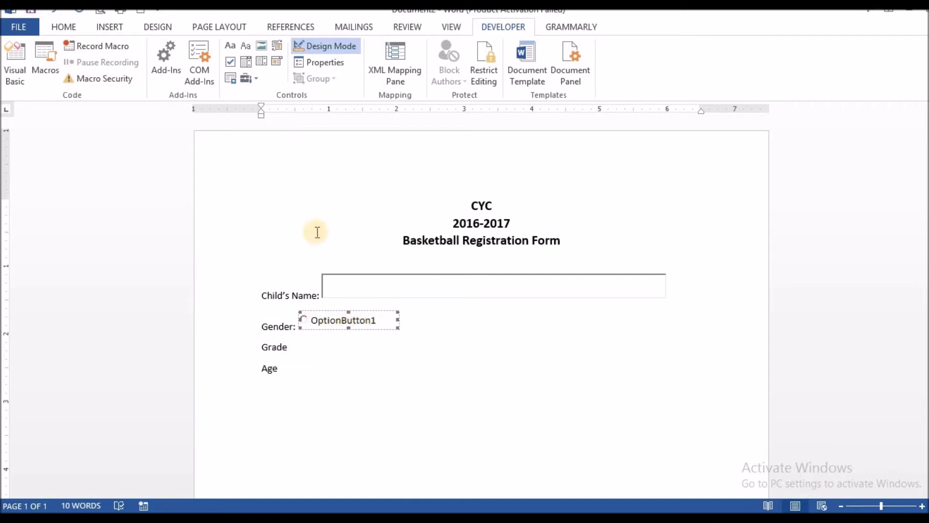
pyautogui.click(325, 61)
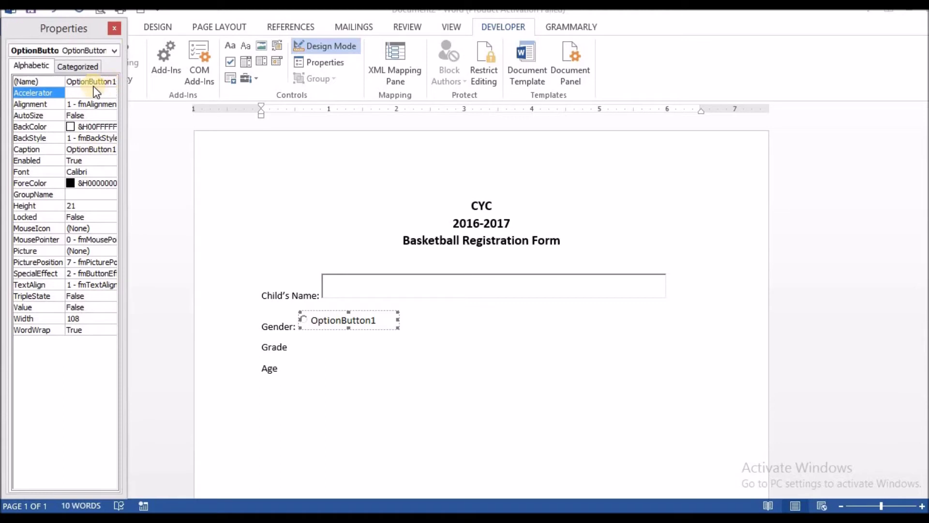
# Change the option button's Caption property from OptionButton1 to Male
pyautogui.click(115, 148)
pyautogui.click(117, 149)
pyautogui.press('BackSpace')
pyautogui.press('BackSpace')
pyautogui.press('BackSpace')
pyautogui.press('BackSpace')
pyautogui.press('BackSpace')
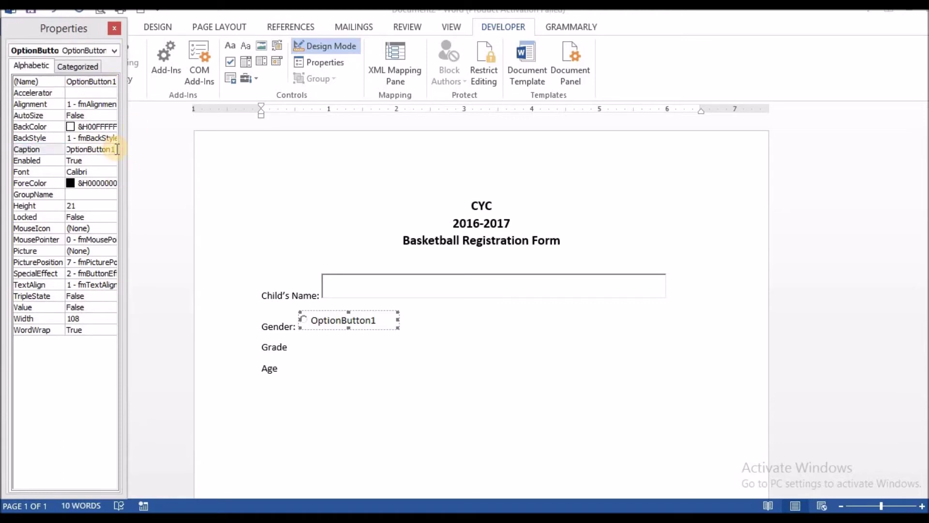
pyautogui.press('BackSpace')
pyautogui.press('BackSpace')
pyautogui.press('BackSpace')
pyautogui.press('BackSpace')
pyautogui.press('BackSpace')
pyautogui.press('BackSpace')
pyautogui.press('BackSpace')
pyautogui.press('BackSpace')
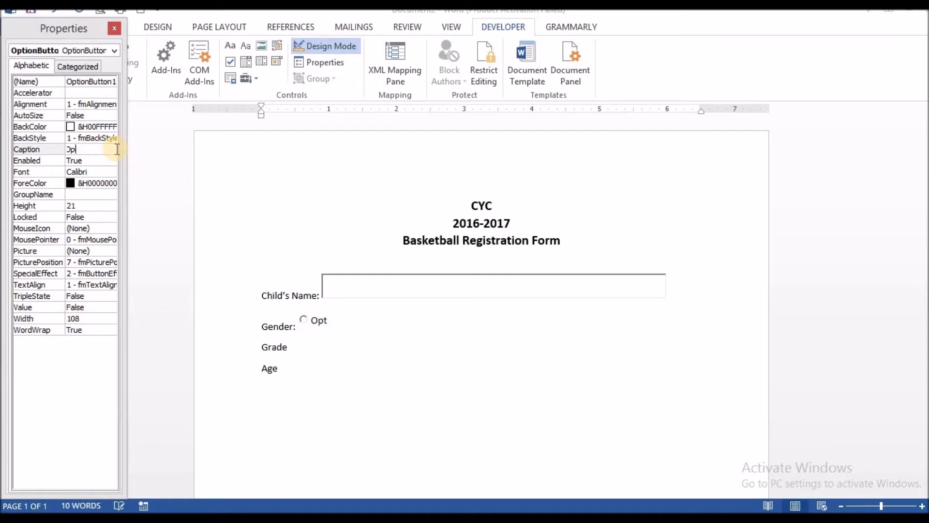
pyautogui.write('Male')
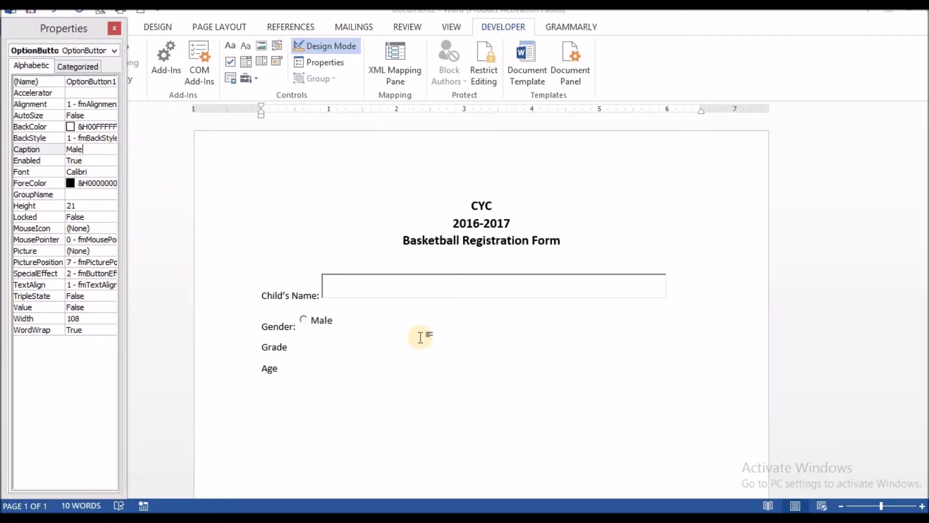
pyautogui.click(385, 325)
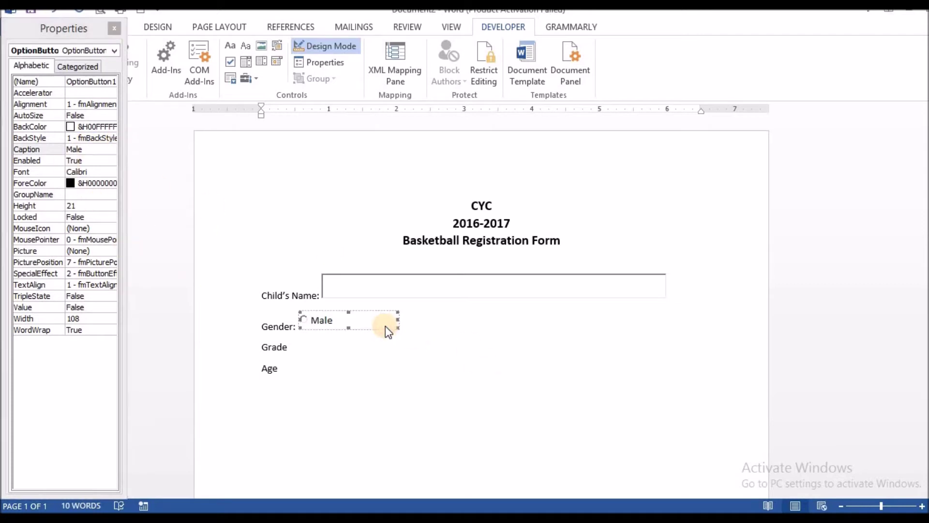
pyautogui.click(415, 317)
# Insert a second ActiveX option button after Male and set its caption to Female
pyautogui.click(114, 28)
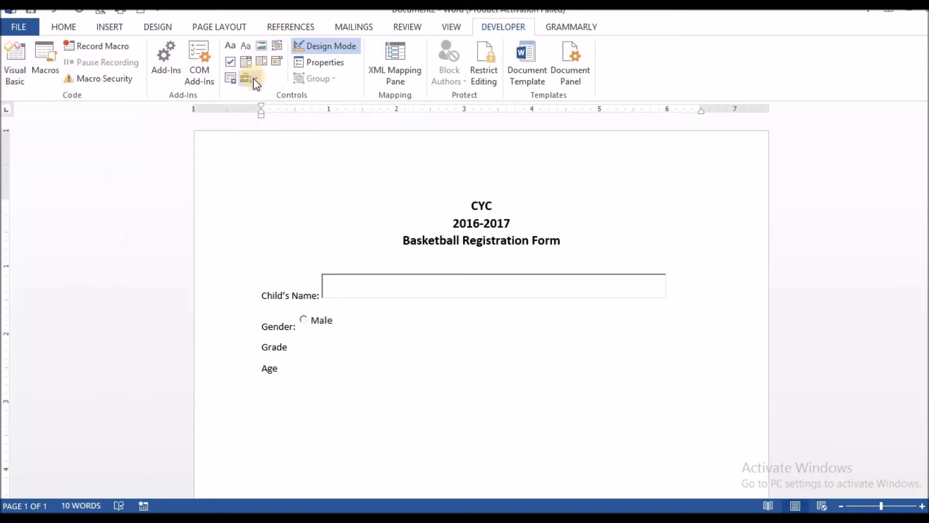
pyautogui.click(253, 78)
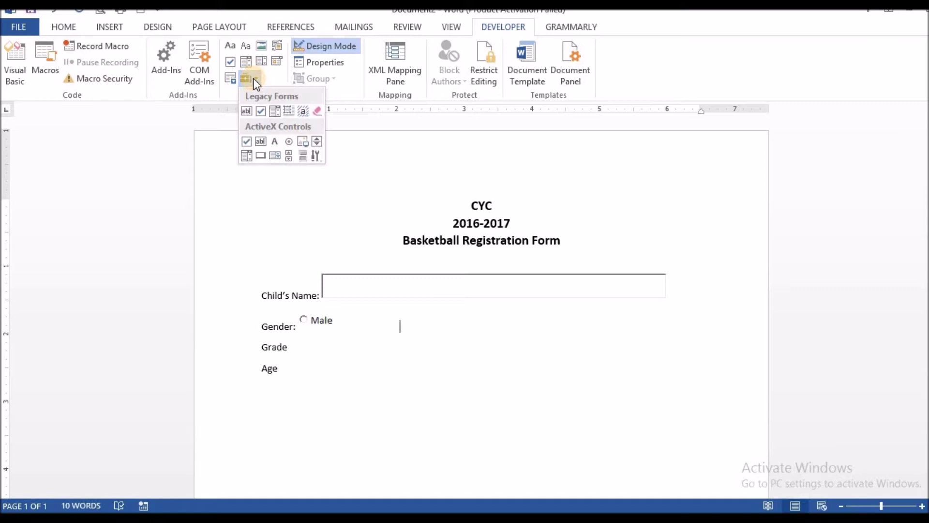
pyautogui.click(288, 142)
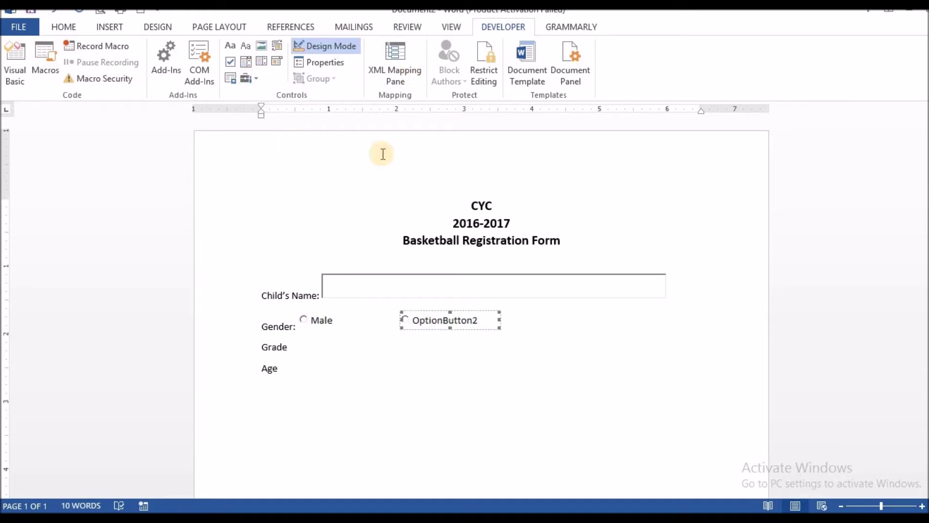
pyautogui.click(312, 63)
pyautogui.click(65, 151)
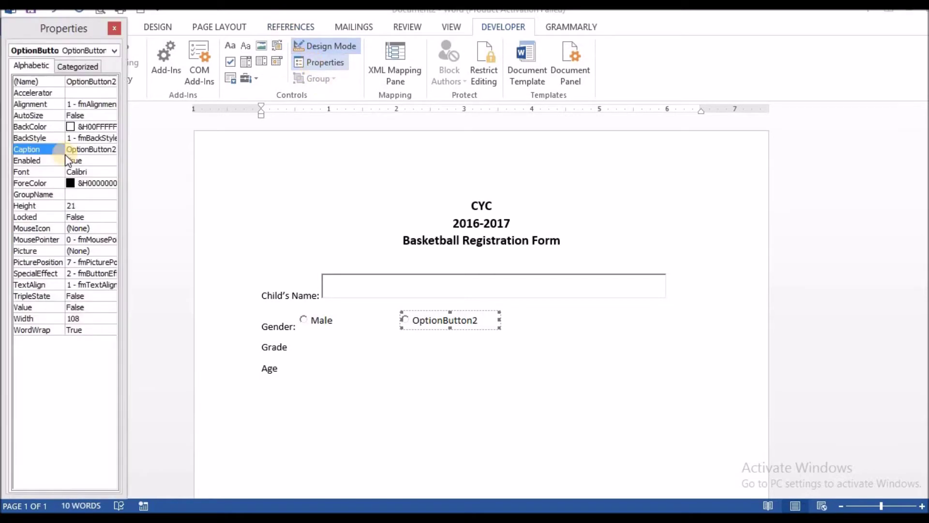
pyautogui.click(117, 150)
pyautogui.press('BackSpace')
pyautogui.press('BackSpace')
pyautogui.press('BackSpace')
pyautogui.press('BackSpace')
pyautogui.press('BackSpace')
pyautogui.press('BackSpace')
pyautogui.press('BackSpace')
pyautogui.press('BackSpace')
pyautogui.press('BackSpace')
pyautogui.press('BackSpace')
pyautogui.press('BackSpace')
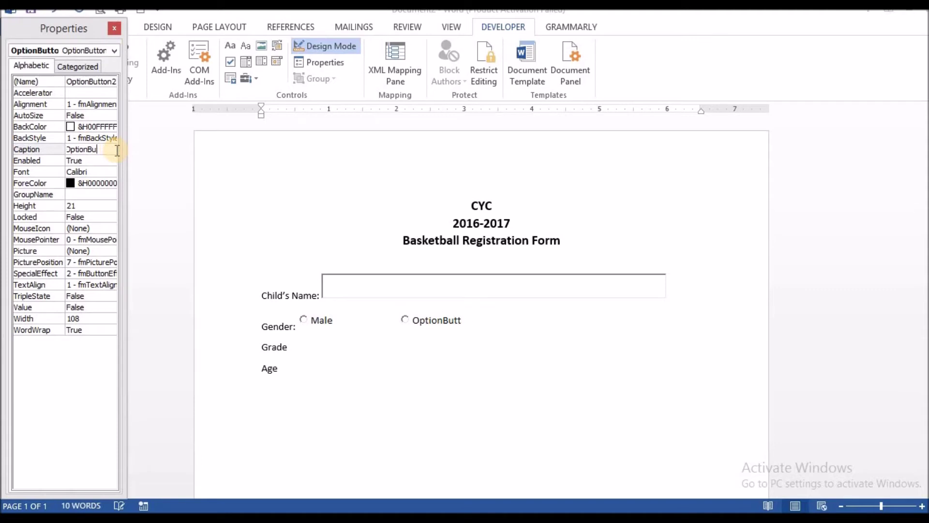
pyautogui.press('BackSpace')
pyautogui.press('BackSpace')
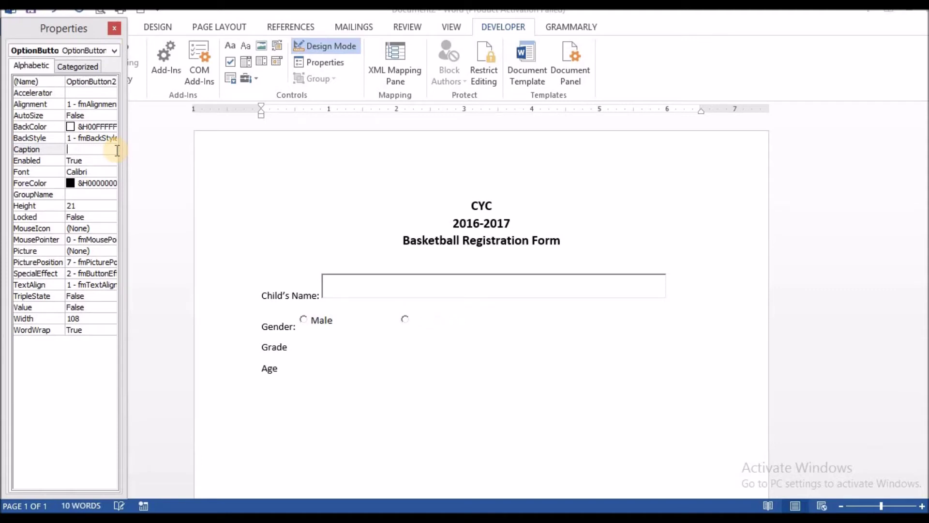
pyautogui.write('Female')
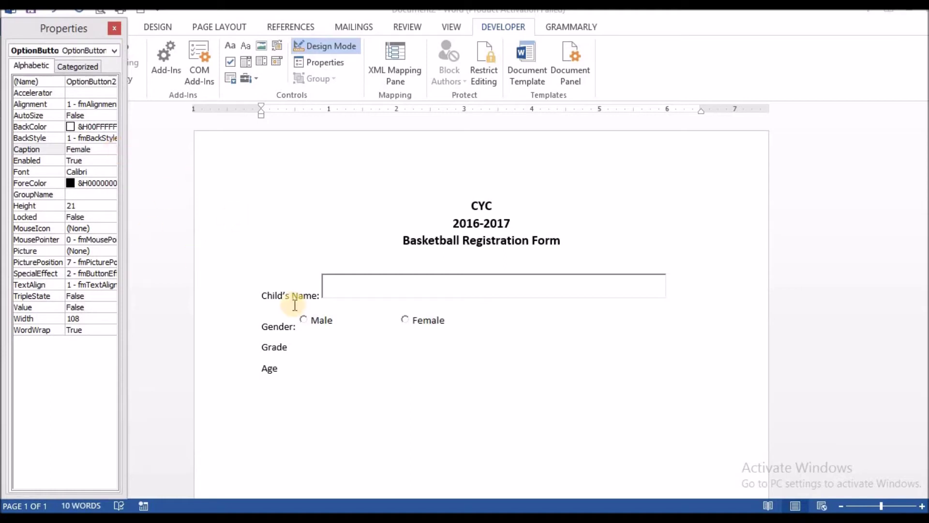
pyautogui.click(112, 29)
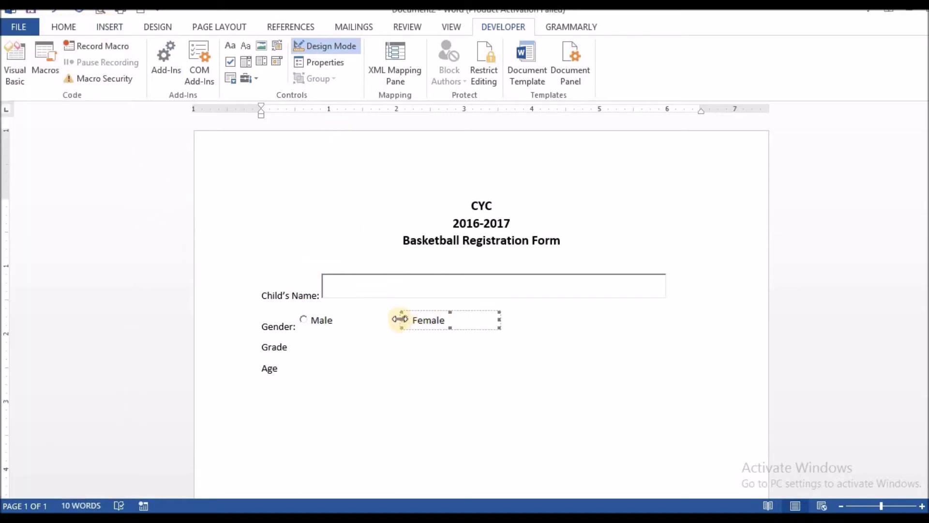
# Type a colon after Grade and leave the insertion point right after Grade:
pyautogui.click(376, 286)
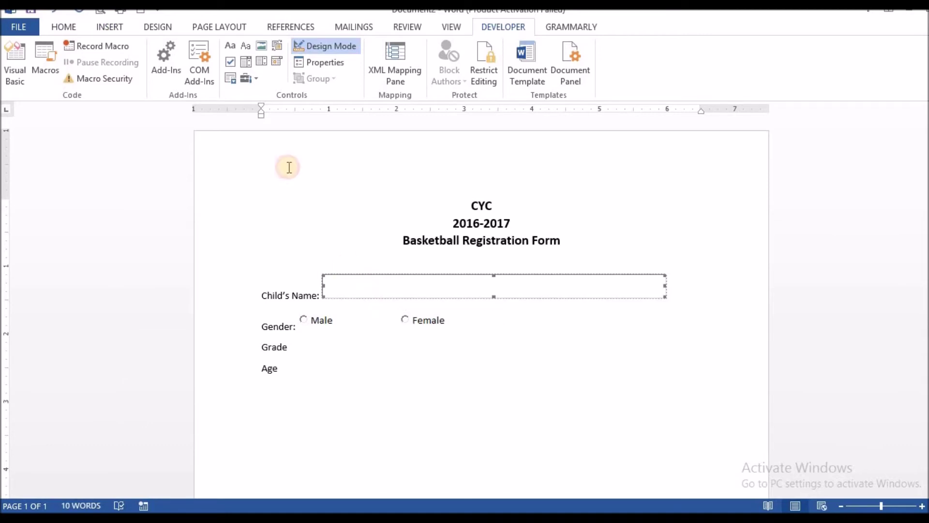
pyautogui.click(251, 78)
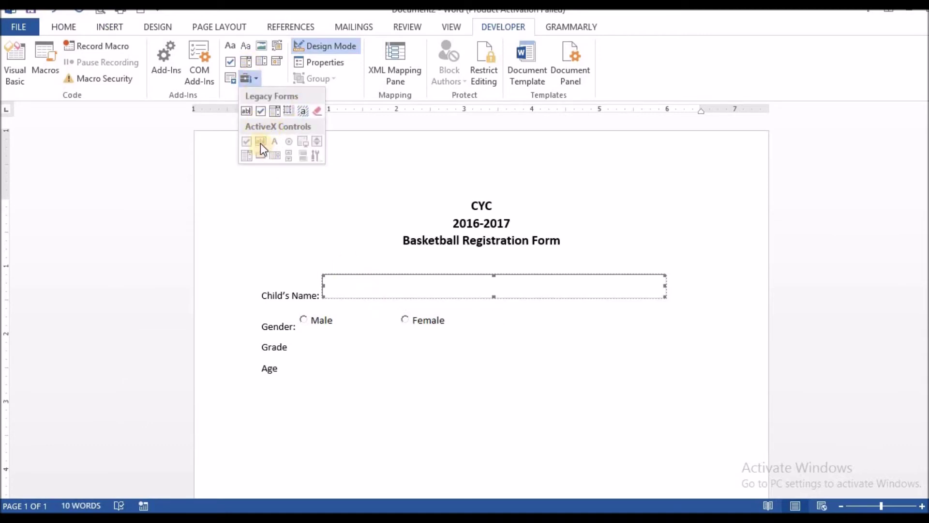
pyautogui.click(369, 358)
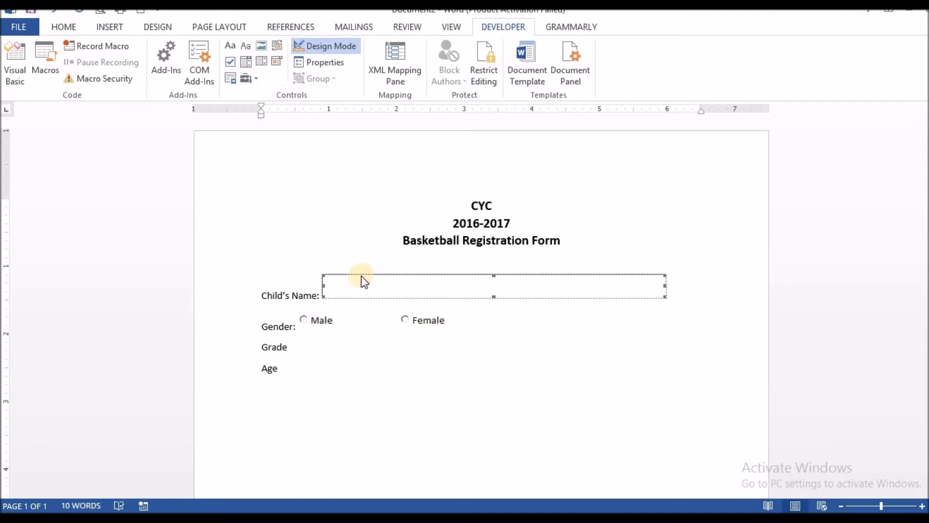
pyautogui.click(361, 242)
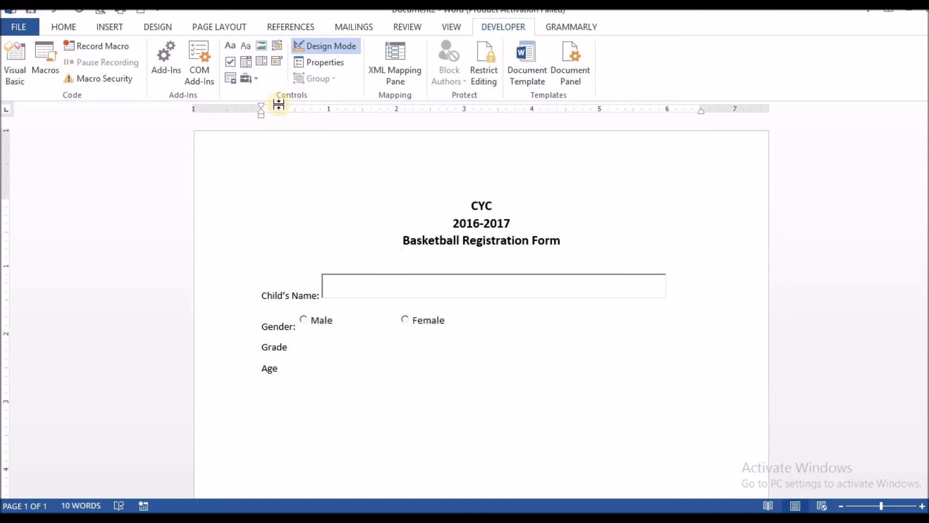
pyautogui.click(248, 77)
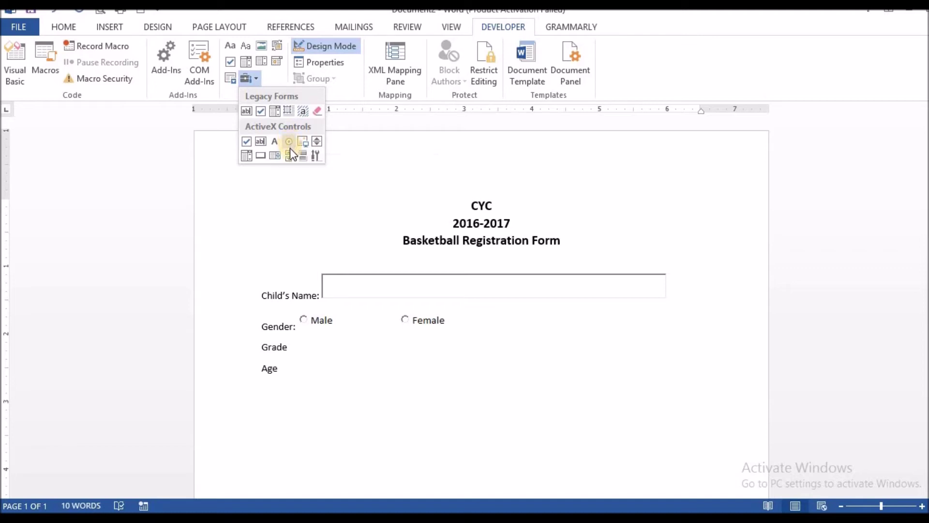
pyautogui.click(309, 345)
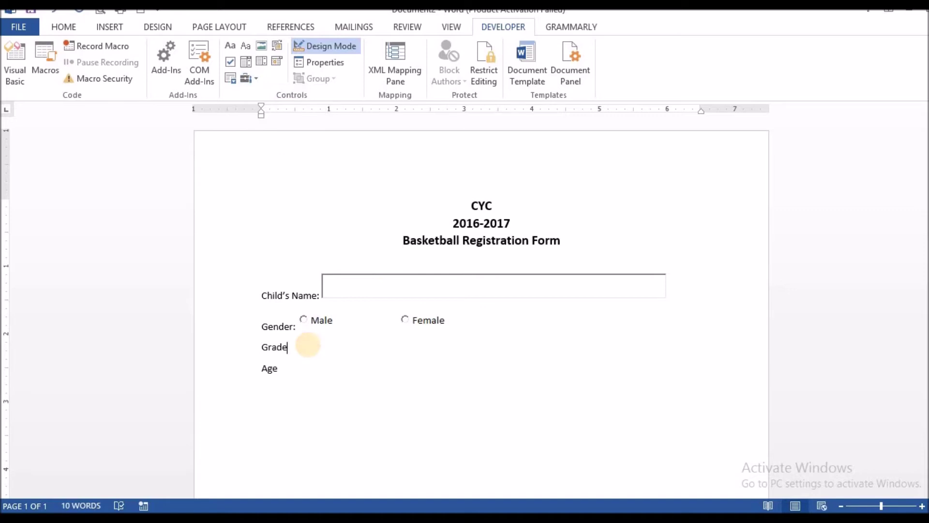
pyautogui.write(':')
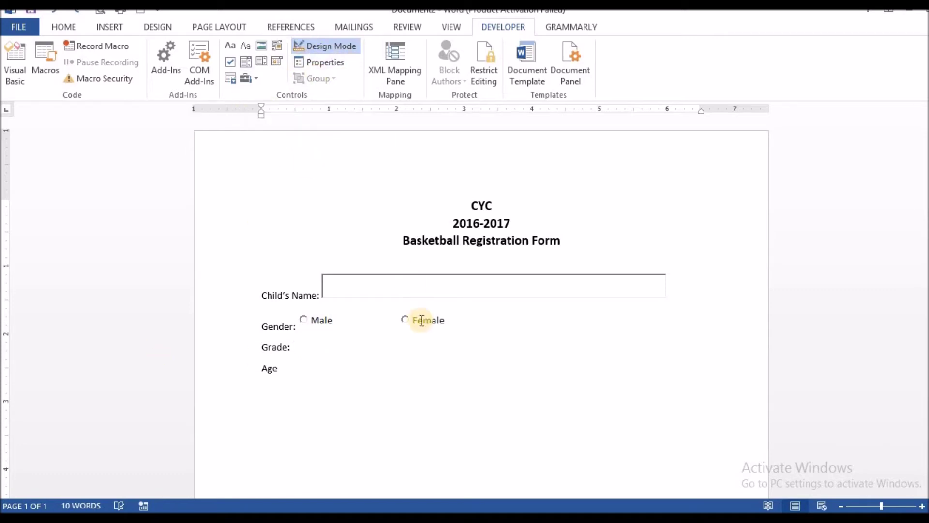
pyautogui.click(304, 345)
# Insert a combo box content control after Grade: titled 'Select your Grade'
pyautogui.click(246, 63)
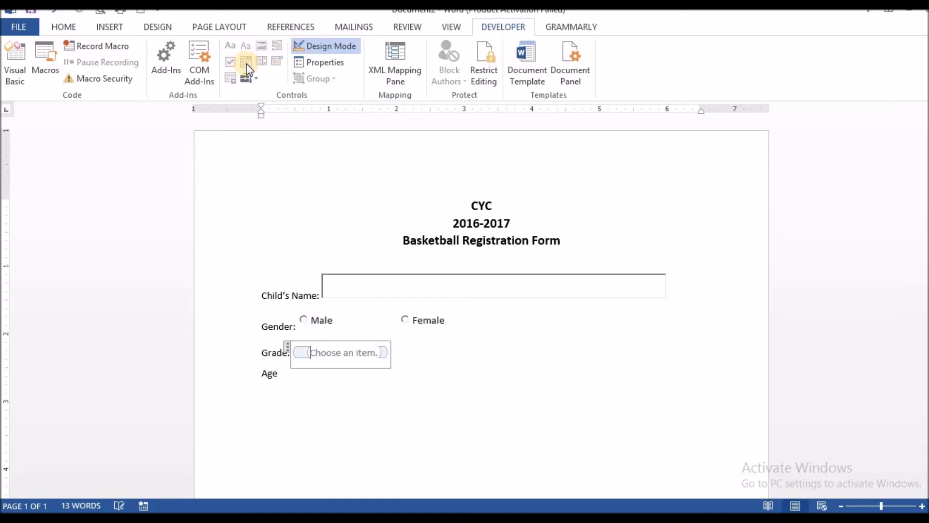
pyautogui.click(324, 62)
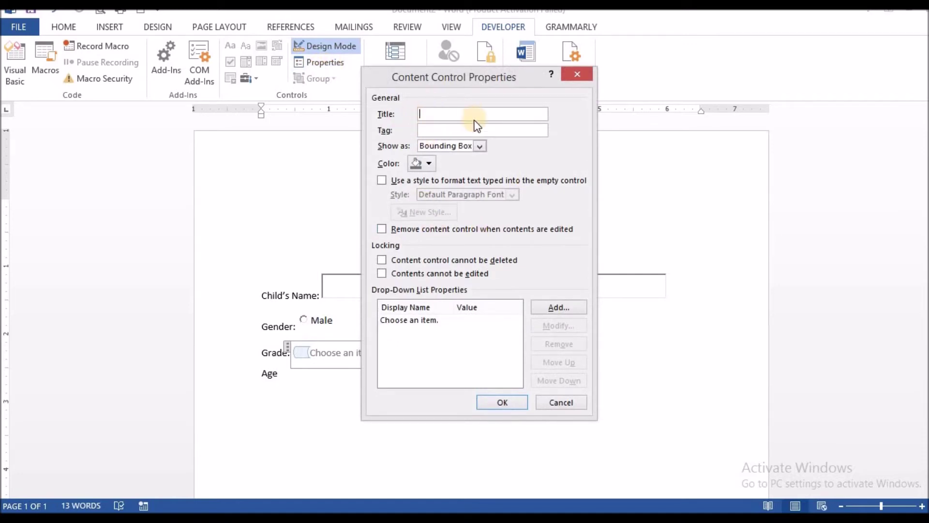
pyautogui.click(455, 114)
pyautogui.write('Select your ')
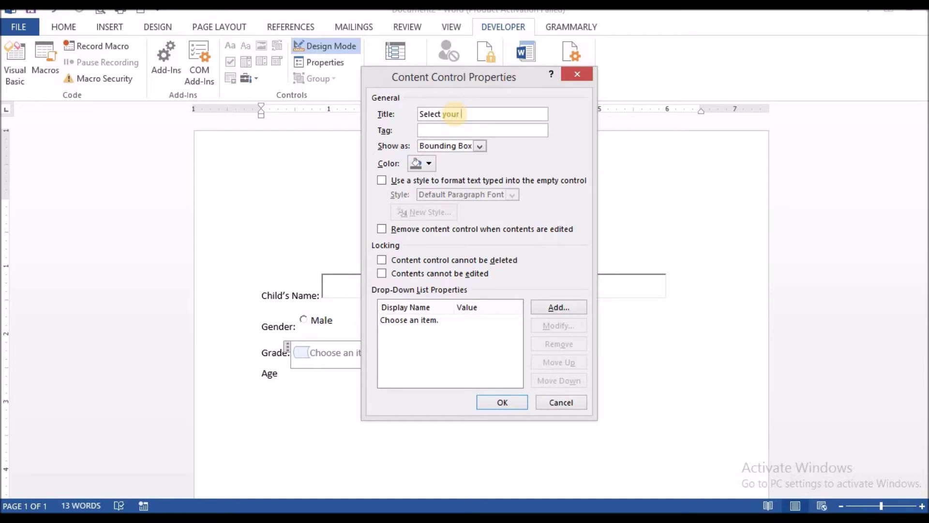
pyautogui.write('Grade')
# Rename the list's first entry from 'Choose an item.' to 'Choose a grade'
pyautogui.click(439, 322)
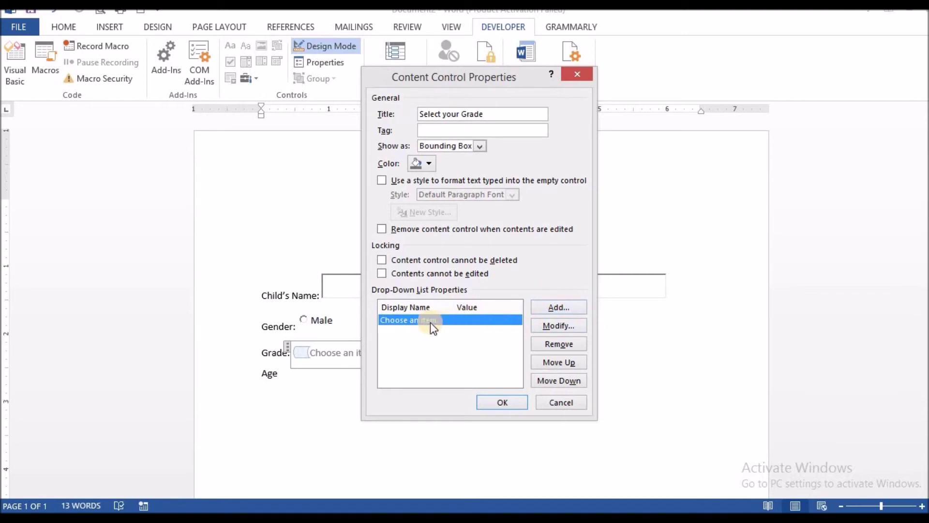
pyautogui.click(548, 329)
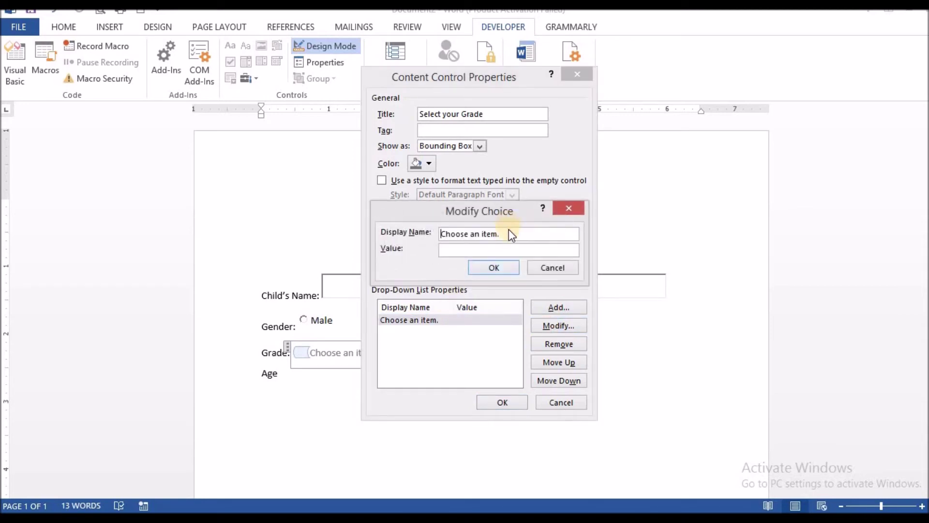
pyautogui.click(509, 232)
pyautogui.press('BackSpace')
pyautogui.press('BackSpace')
pyautogui.press('BackSpace')
pyautogui.press('BackSpace')
pyautogui.press('BackSpace')
pyautogui.press('BackSpace')
pyautogui.press('BackSpace')
pyautogui.write('grade')
pyautogui.click(486, 271)
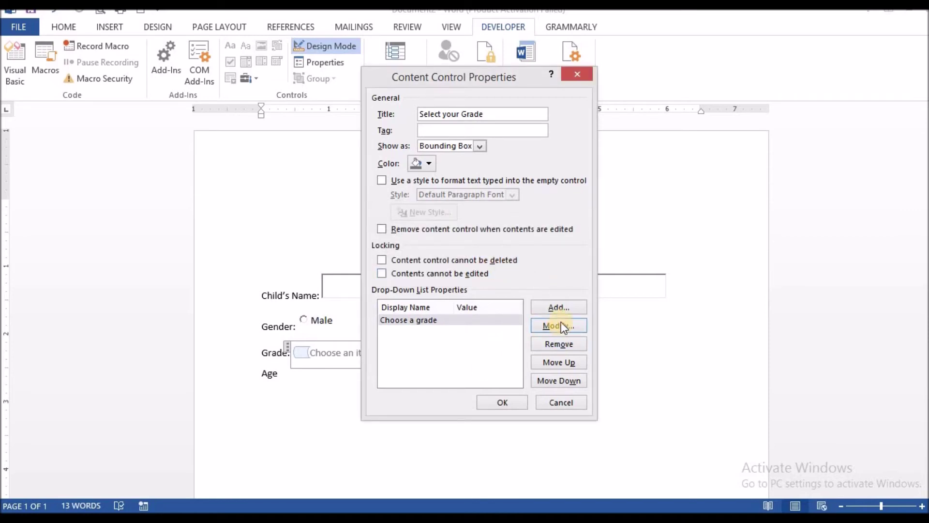
pyautogui.click(556, 307)
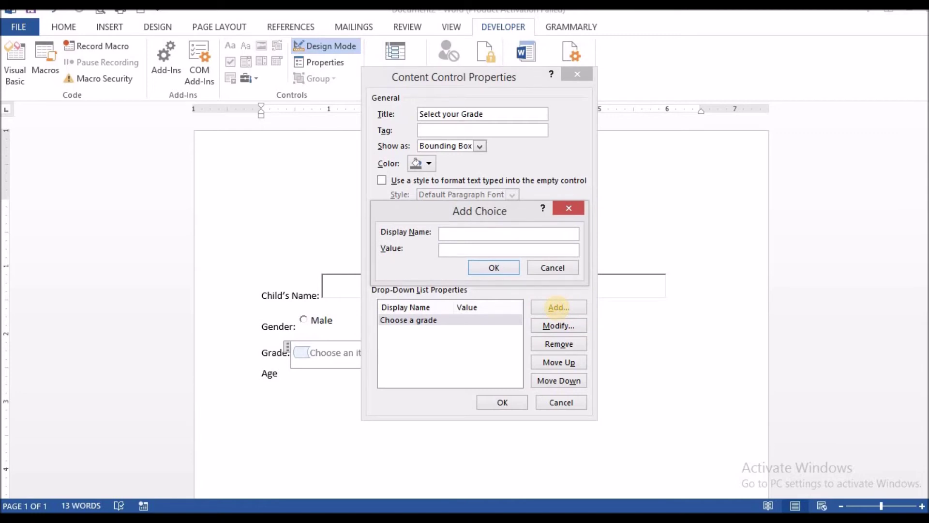
# Add the Grade list choices one, two and Three
pyautogui.write('one')
pyautogui.click(492, 268)
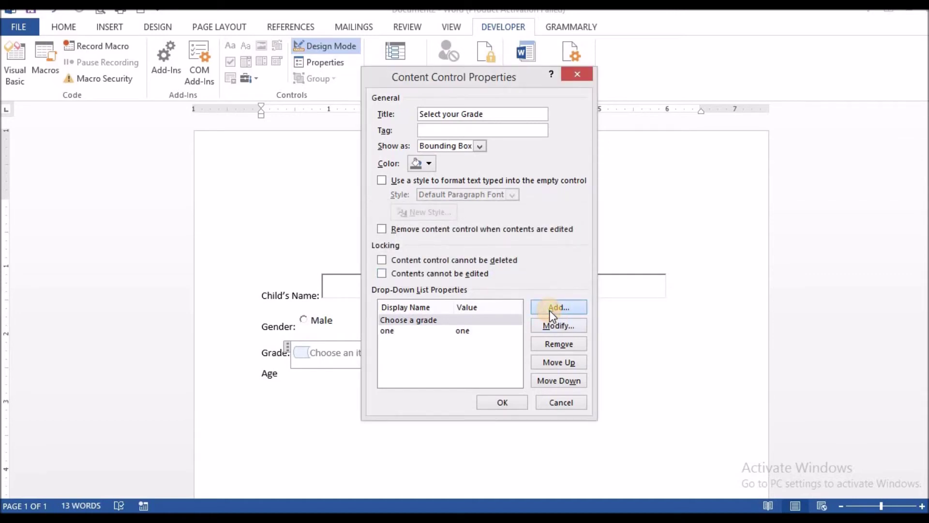
pyautogui.click(550, 312)
pyautogui.write('two')
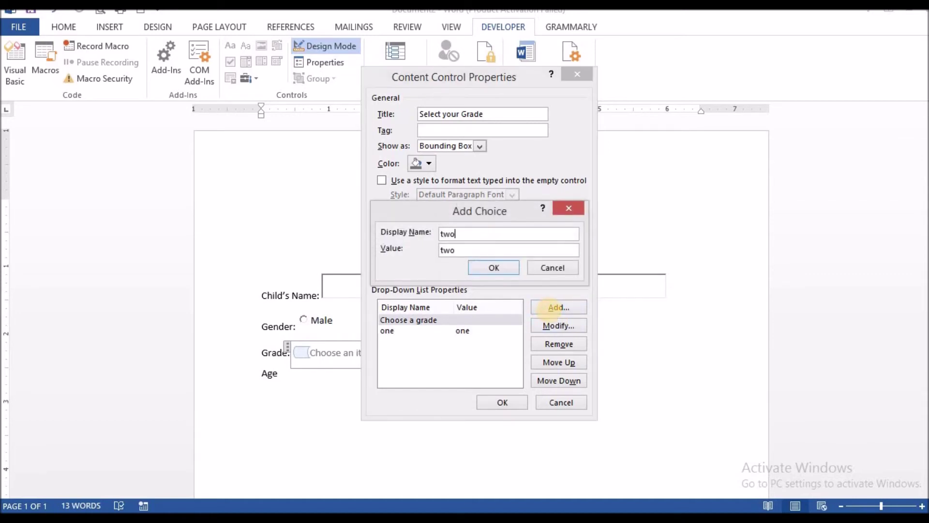
pyautogui.click(497, 266)
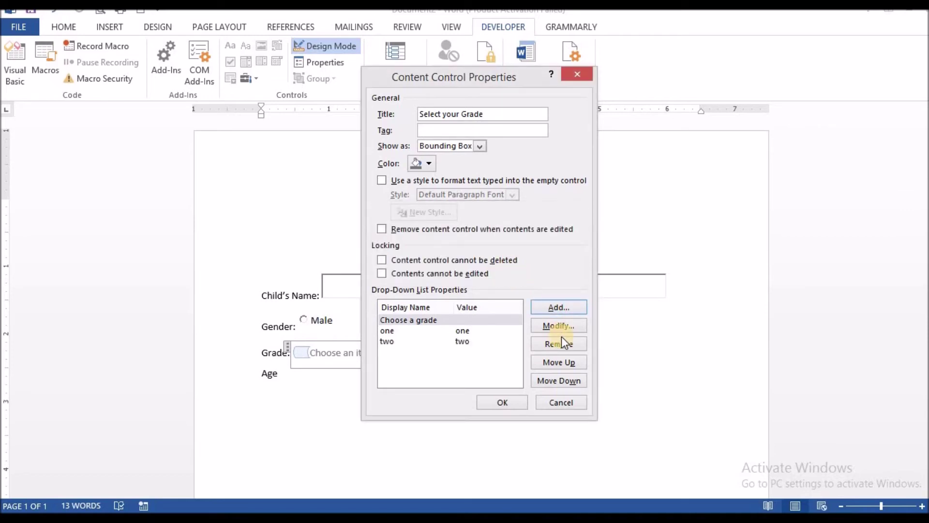
pyautogui.click(558, 307)
pyautogui.write('Three')
pyautogui.click(490, 270)
# Add the choices Four, Five and Six, then apply the drop-down list settings
pyautogui.click(556, 307)
pyautogui.write('Four')
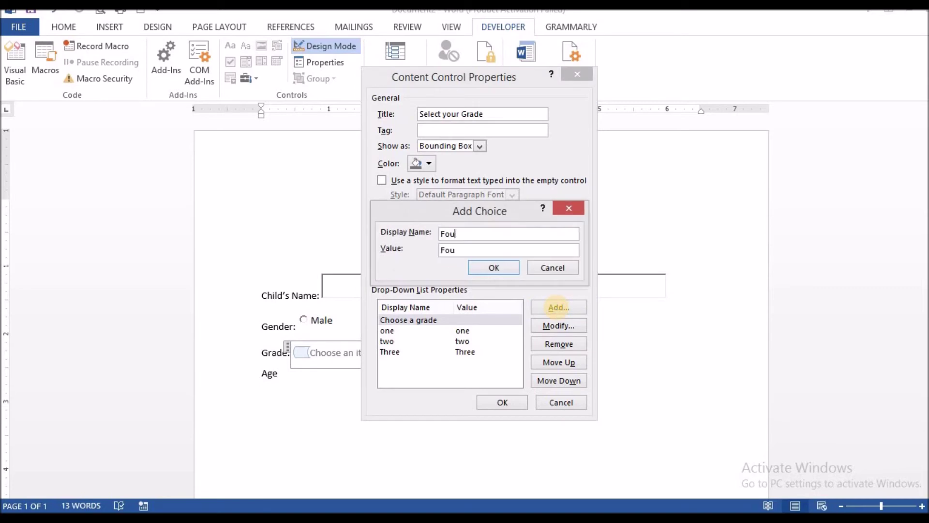
pyautogui.click(481, 271)
pyautogui.click(554, 309)
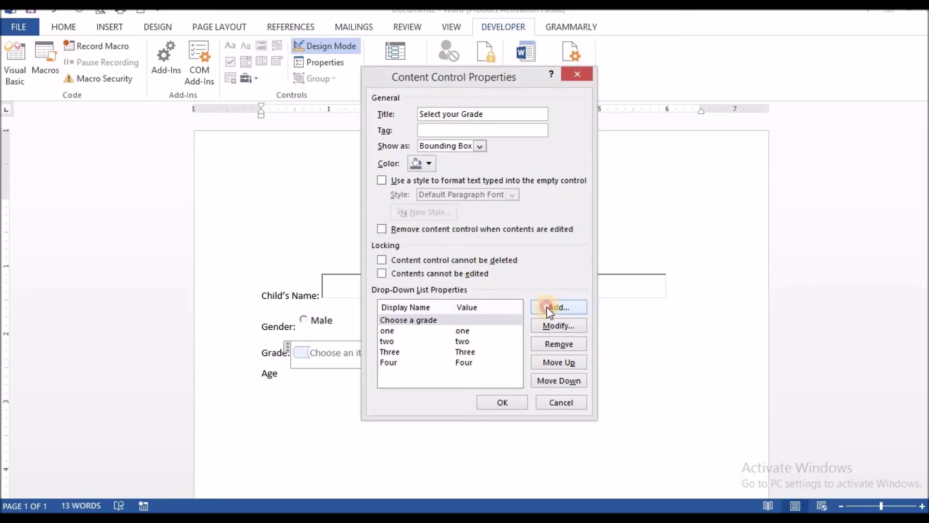
pyautogui.write('five')
pyautogui.press('BackSpace')
pyautogui.press('BackSpace')
pyautogui.press('BackSpace')
pyautogui.press('BackSpace')
pyautogui.write('Five')
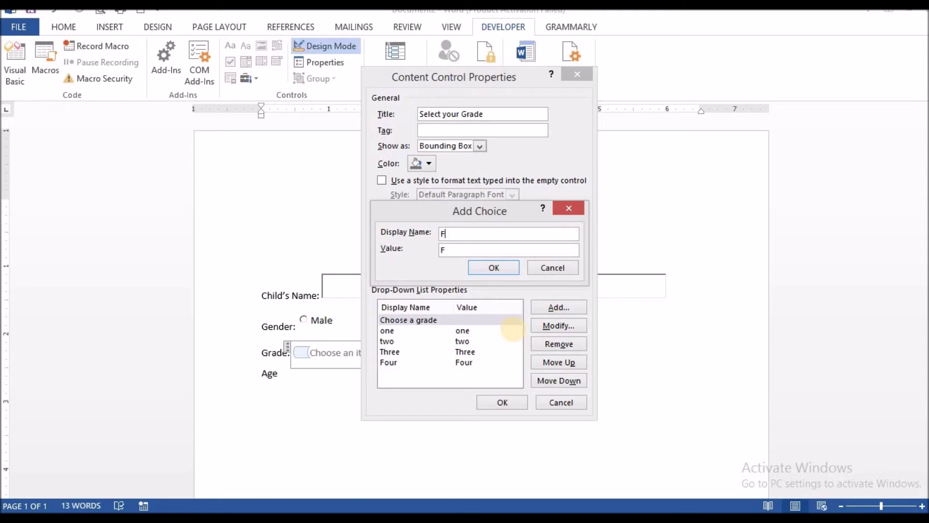
pyautogui.click(492, 268)
pyautogui.click(559, 308)
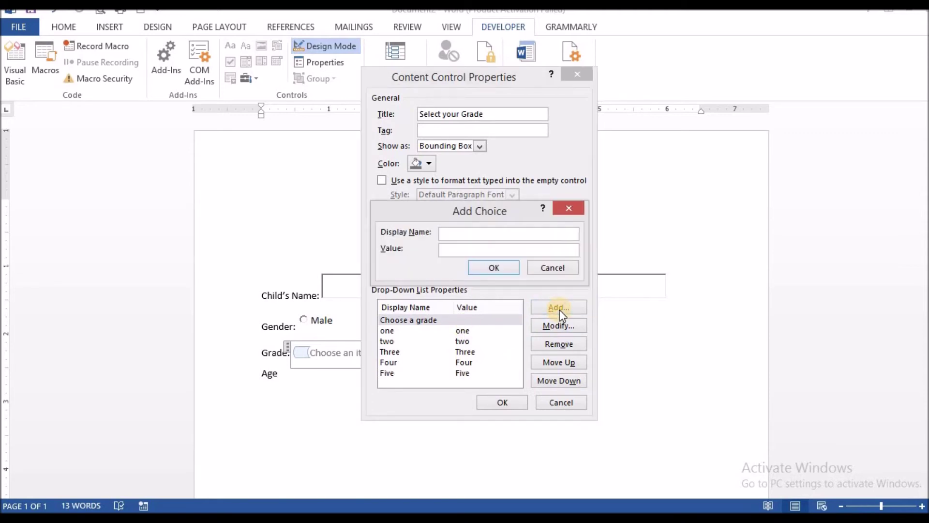
pyautogui.write('Six')
pyautogui.click(501, 273)
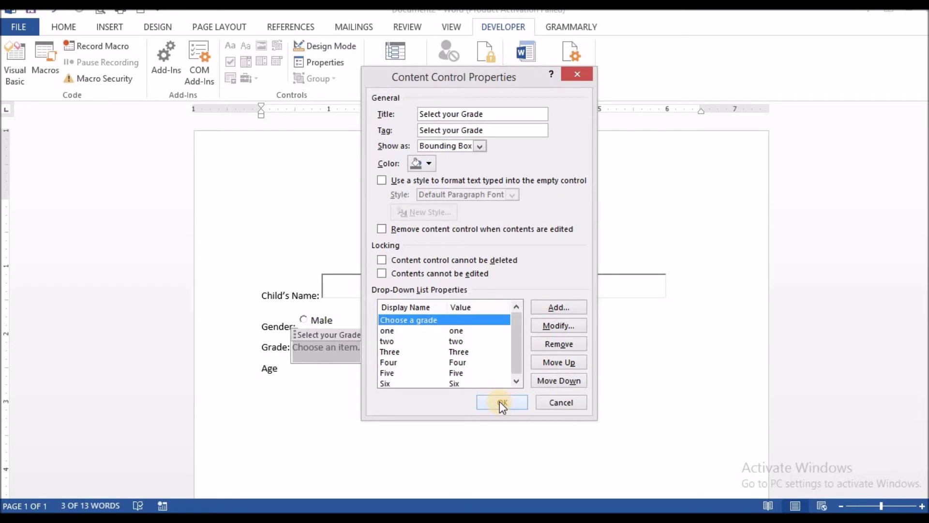
pyautogui.click(502, 402)
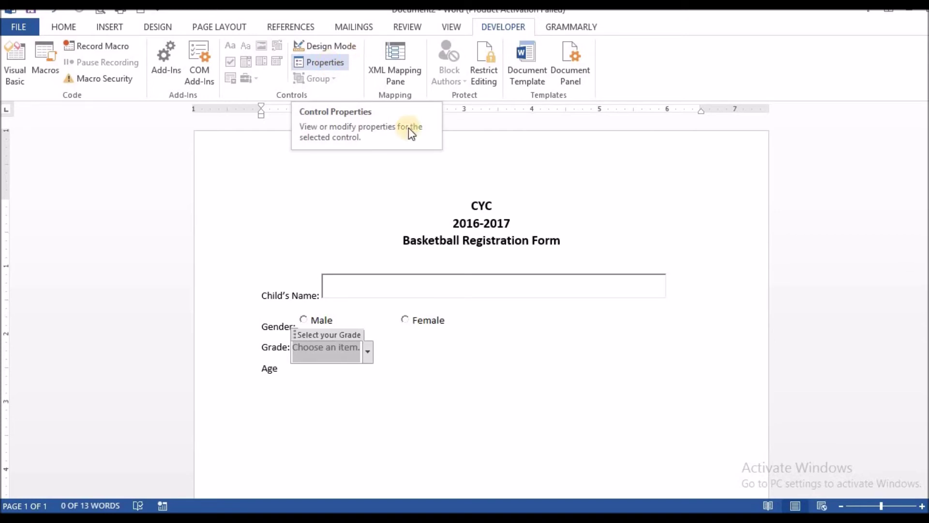
# Test the Grade drop-down's list of choices, then reopen its Content Control Properties
pyautogui.click(396, 353)
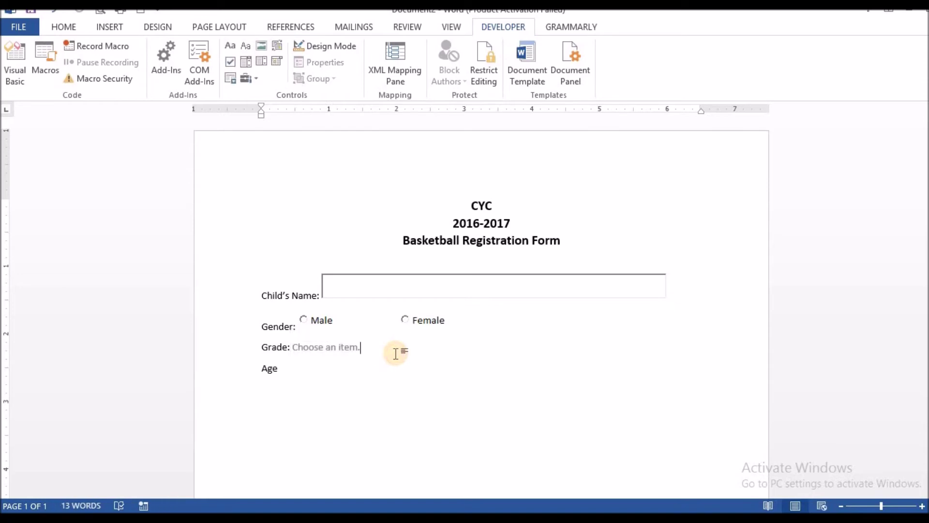
pyautogui.click(324, 352)
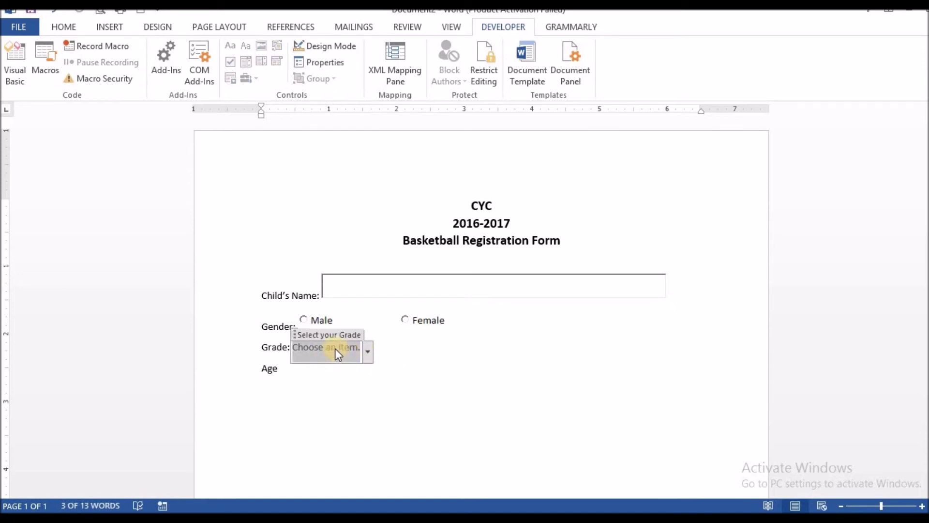
pyautogui.click(371, 358)
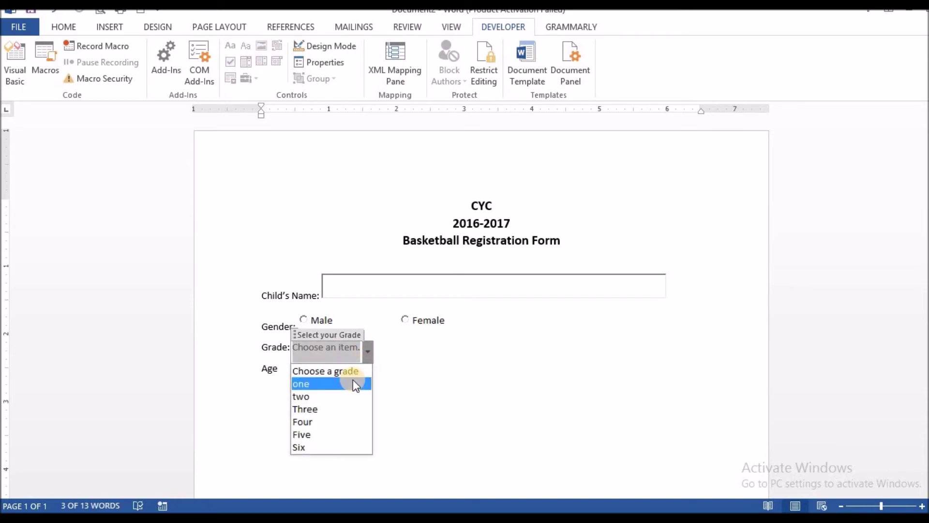
pyautogui.click(335, 61)
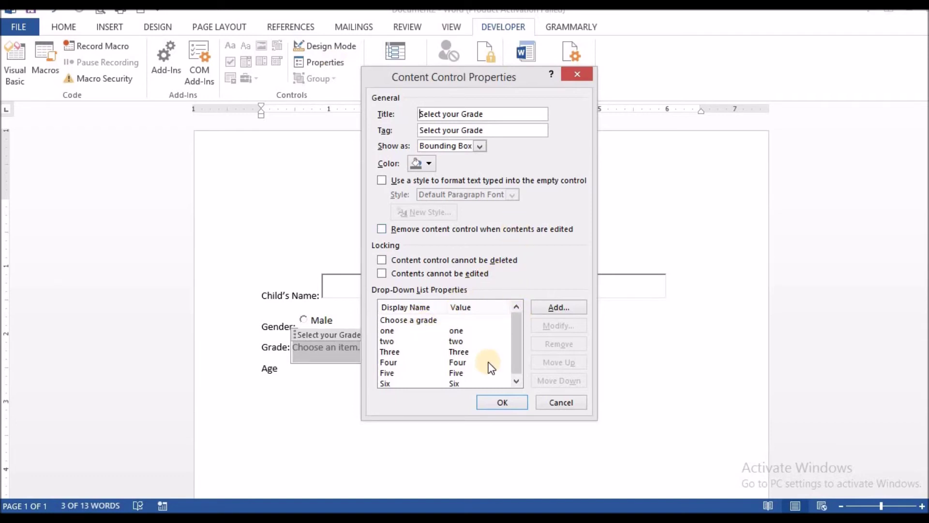
# Close the Grade drop-down's properties, reopening and dismissing them once more without changes
pyautogui.click(494, 401)
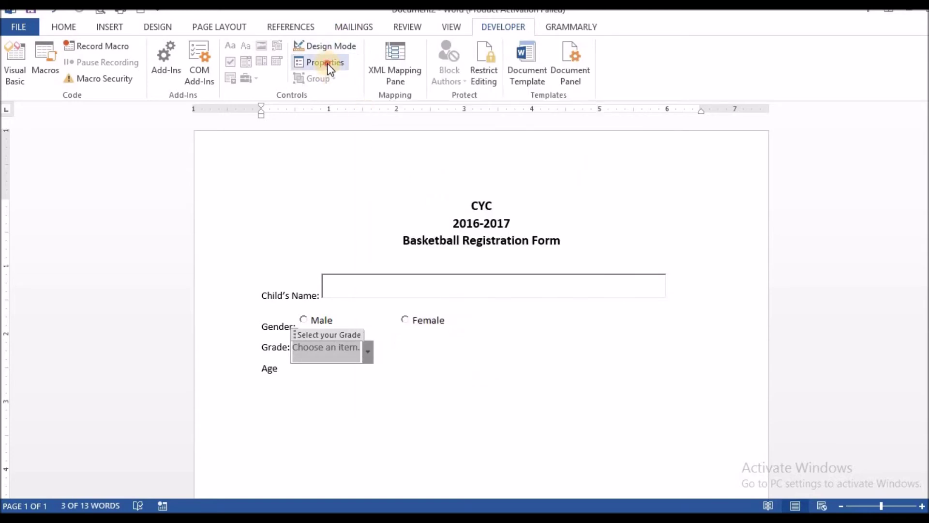
pyautogui.click(327, 63)
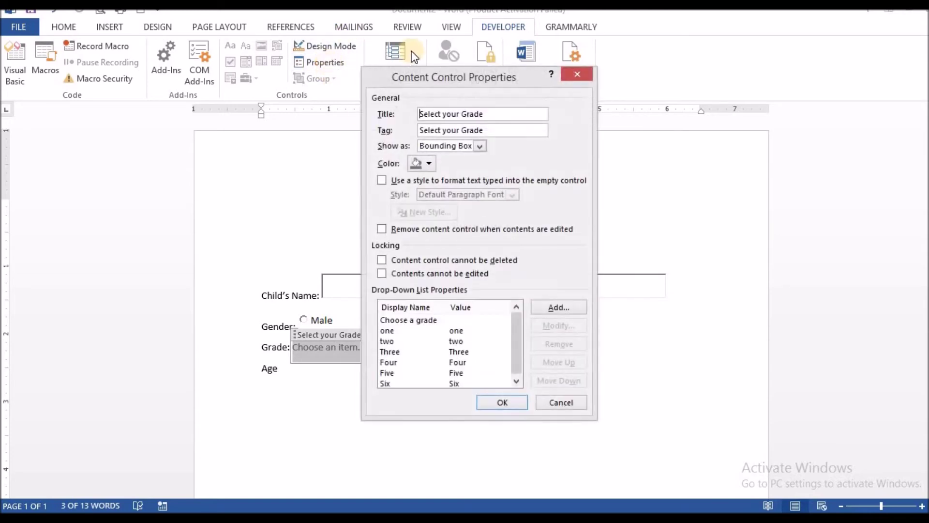
pyautogui.click(575, 73)
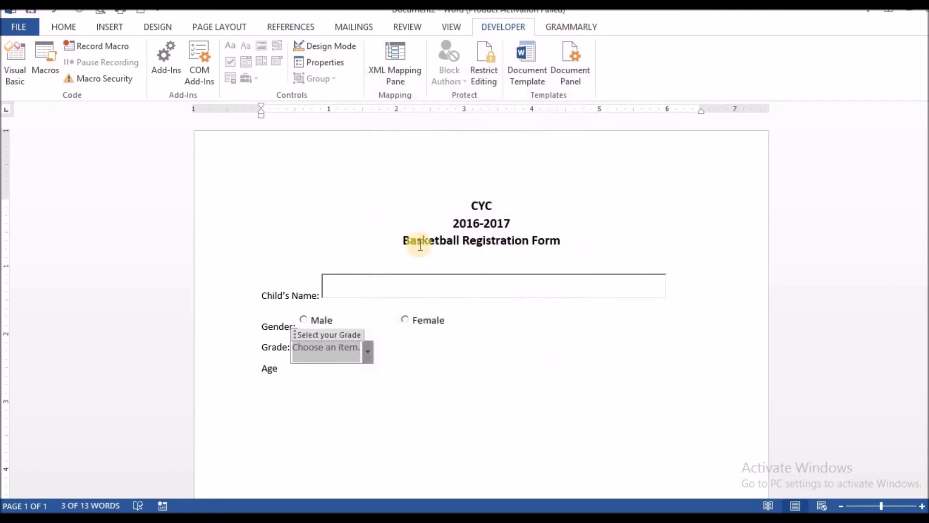
# Open and close the Grade list to check its choices, then put the caret after Age
pyautogui.click(369, 354)
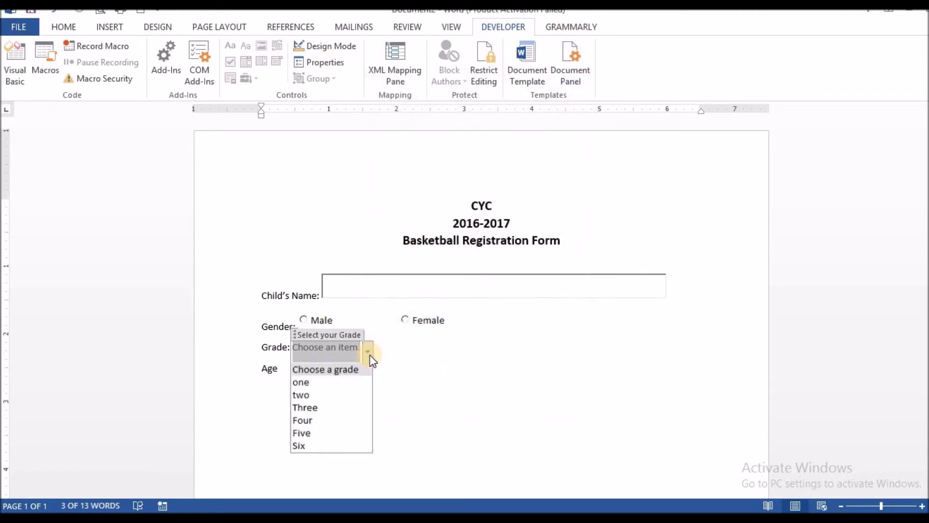
pyautogui.click(443, 330)
pyautogui.click(406, 367)
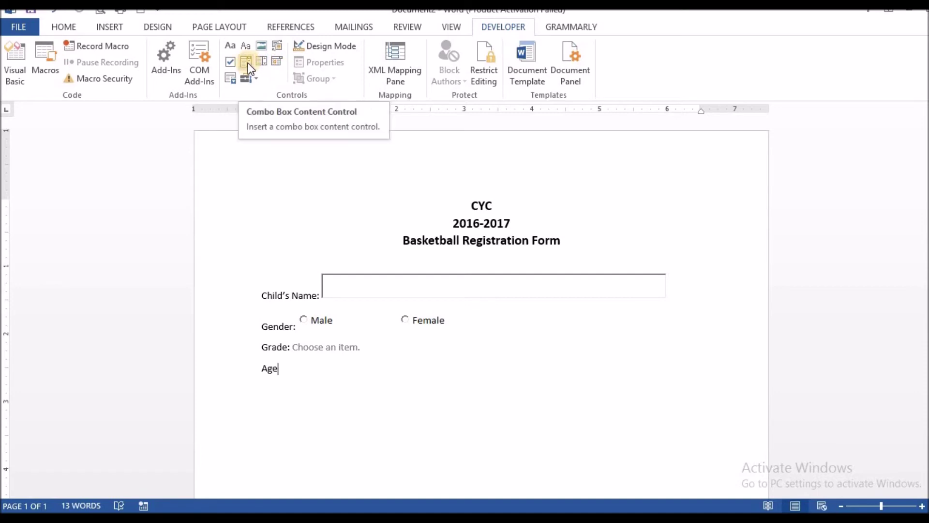
pyautogui.click(319, 374)
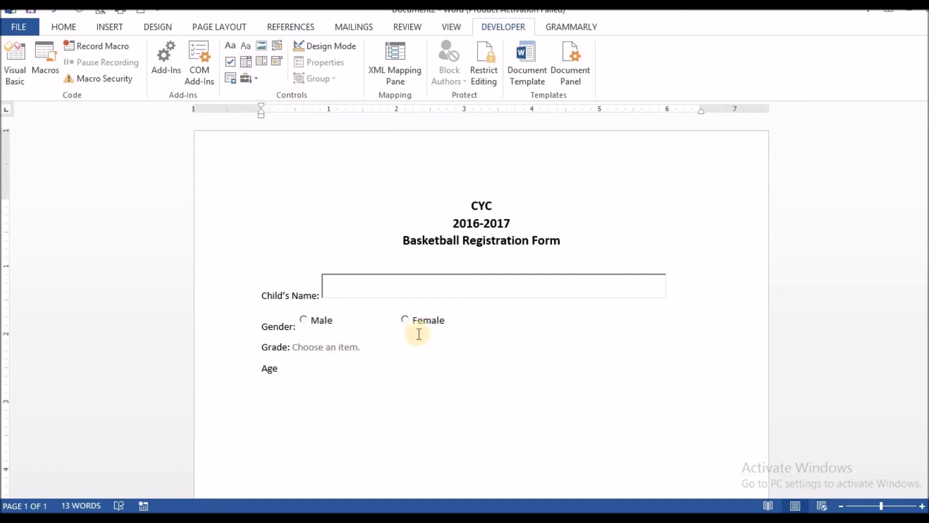
# Join the Age line onto the Grade line and place the caret after Age
pyautogui.click(408, 348)
pyautogui.press('Delete')
pyautogui.click(468, 353)
# Insert a widened ActiveX text box after Age: from Legacy Tools and turn off Design Mode
pyautogui.click(256, 79)
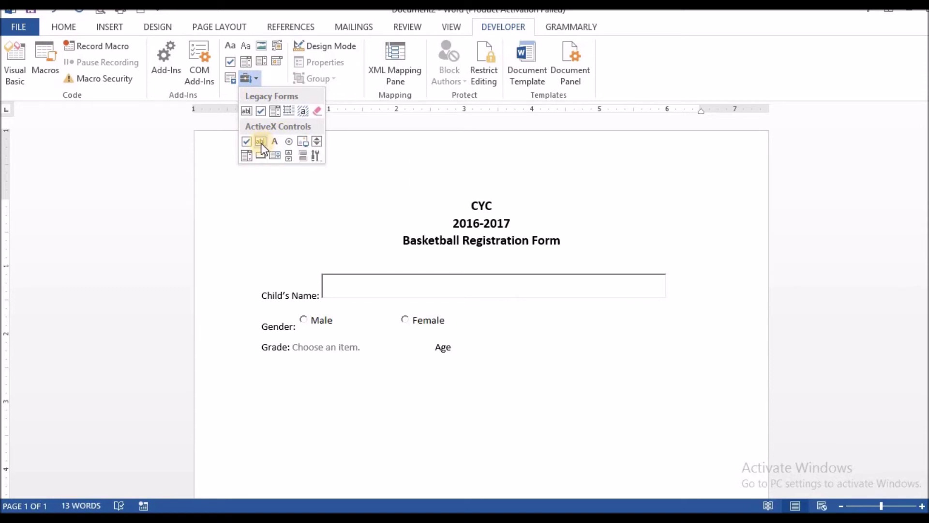
pyautogui.click(263, 143)
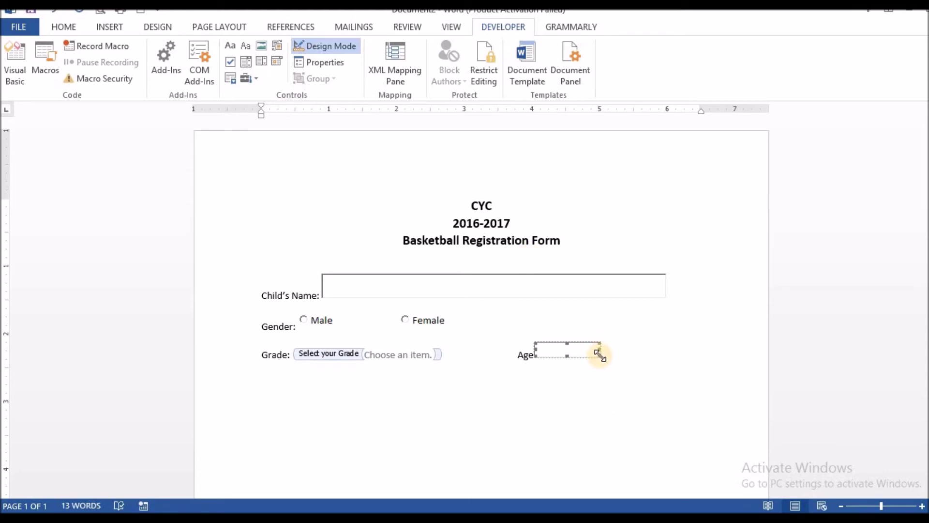
pyautogui.moveTo(600, 349); pyautogui.dragTo(628, 351)
pyautogui.click(564, 395)
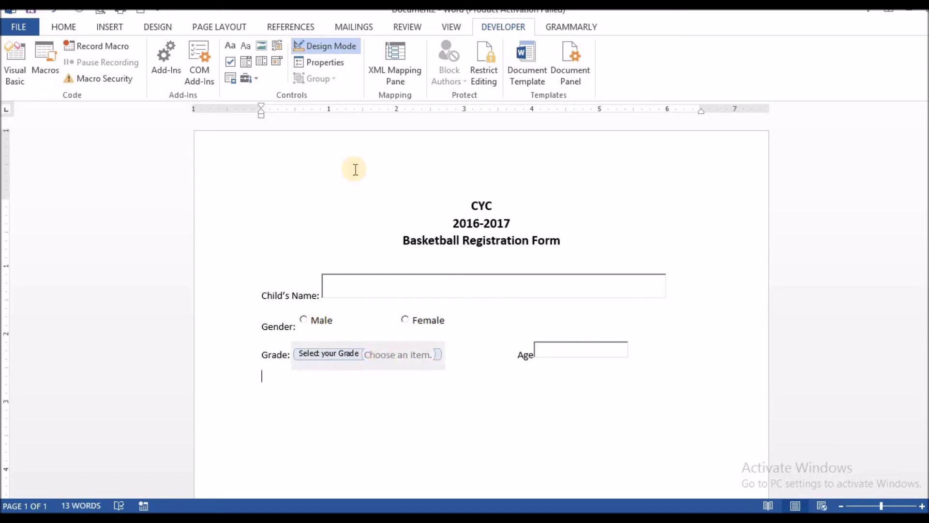
pyautogui.click(324, 46)
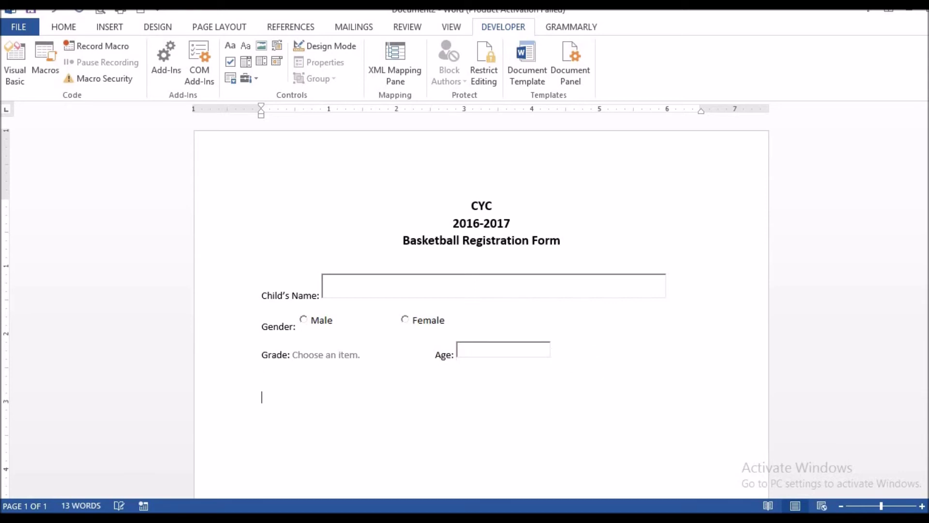
# Check the scanned original form in Document1, then return to the new form in Document2
pyautogui.moveTo(317, 519)
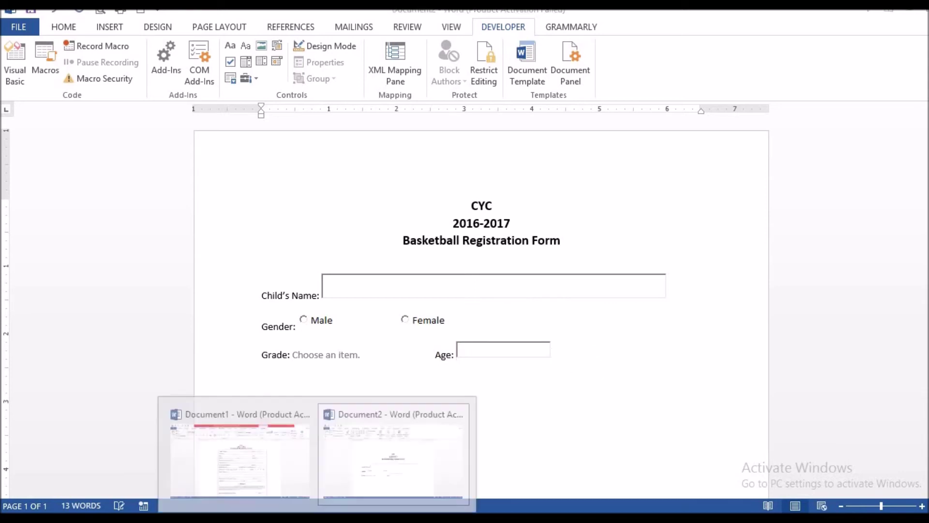
pyautogui.click(254, 448)
pyautogui.click(462, 267)
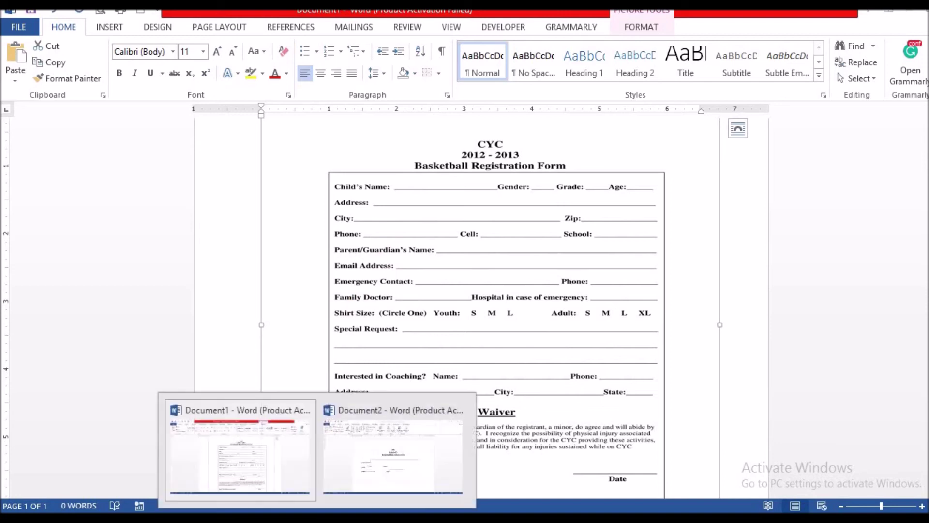
pyautogui.click(404, 462)
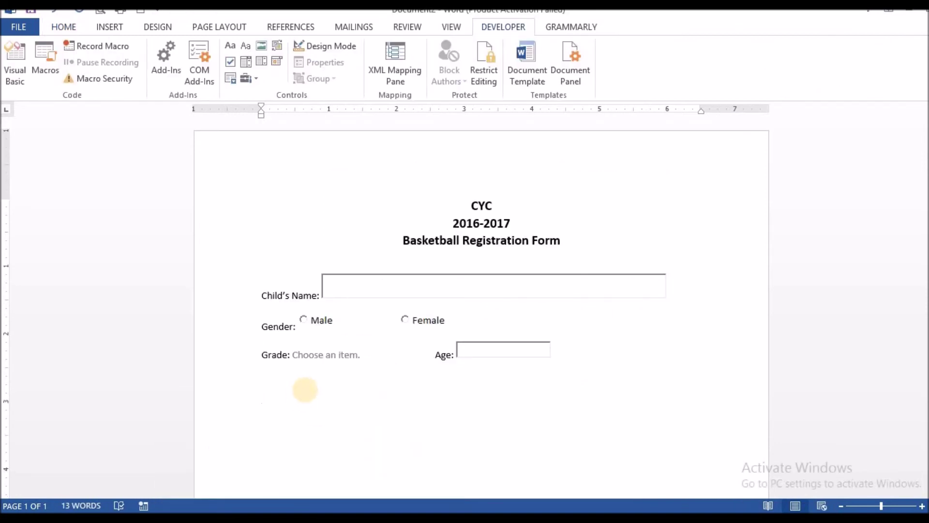
# Type the 'Address 1:' label on the next line and turn Design Mode back on
pyautogui.write('Address 1:')
pyautogui.click(324, 46)
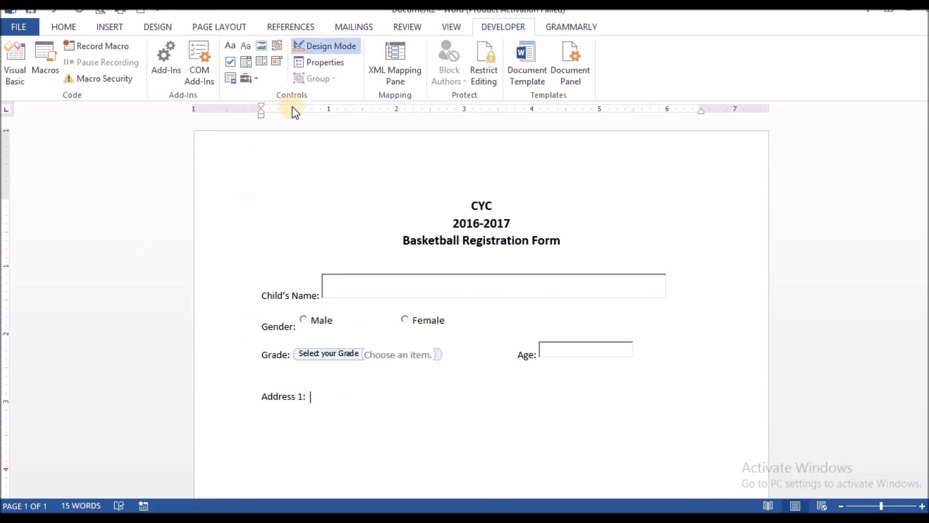
pyautogui.click(255, 77)
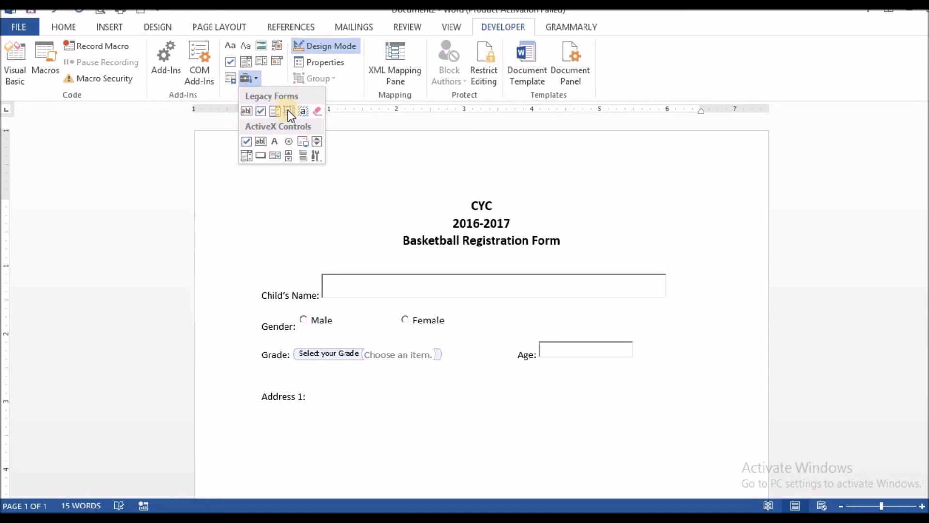
# Insert a wide ActiveX text box after the label and delete the '1' from 'Address 1'
pyautogui.click(260, 141)
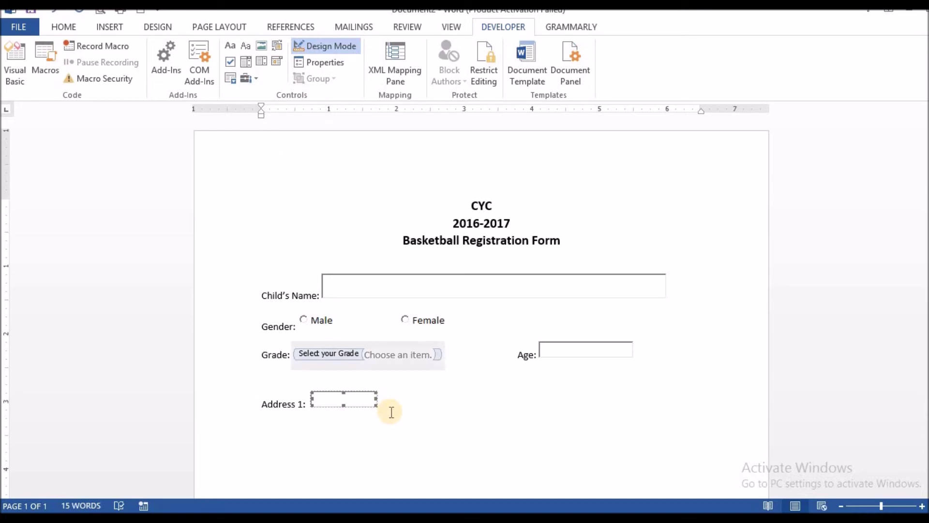
pyautogui.moveTo(376, 399); pyautogui.dragTo(676, 405)
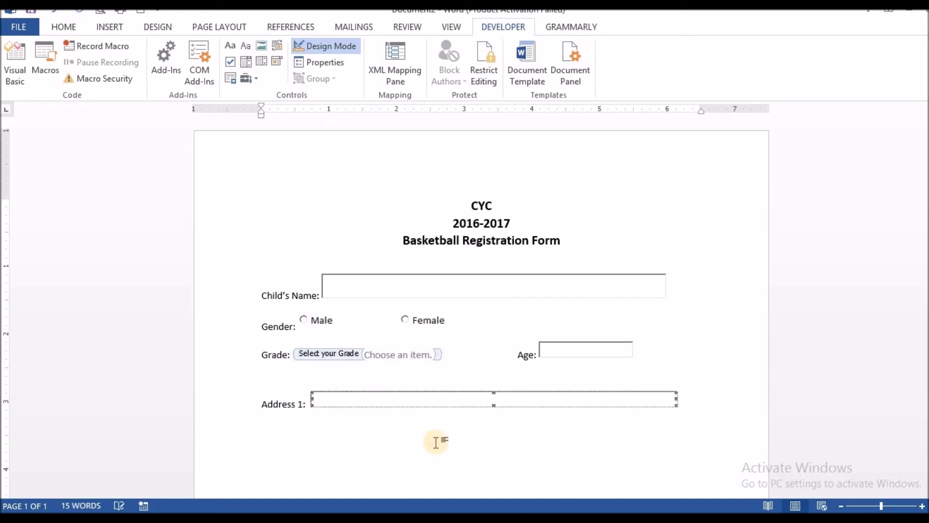
pyautogui.click(303, 403)
pyautogui.press('BackSpace')
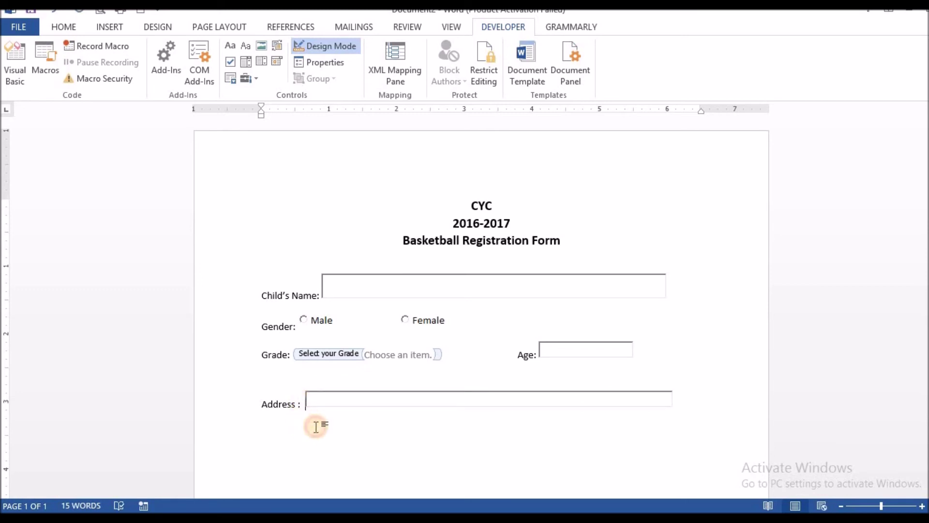
# Make the address text box taller and remove the stray spaces below it
pyautogui.hotkey('shift', 'Right')
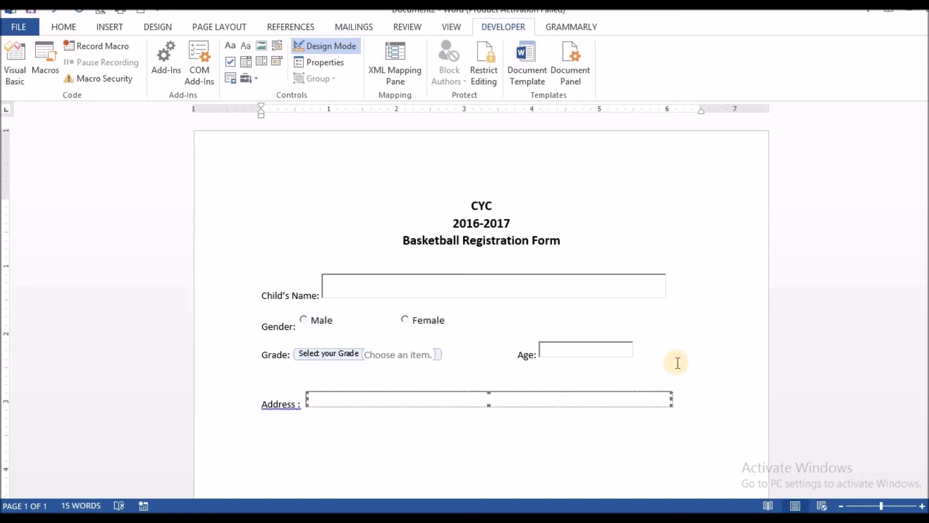
pyautogui.click(489, 402)
pyautogui.moveTo(489, 402); pyautogui.dragTo(488, 413)
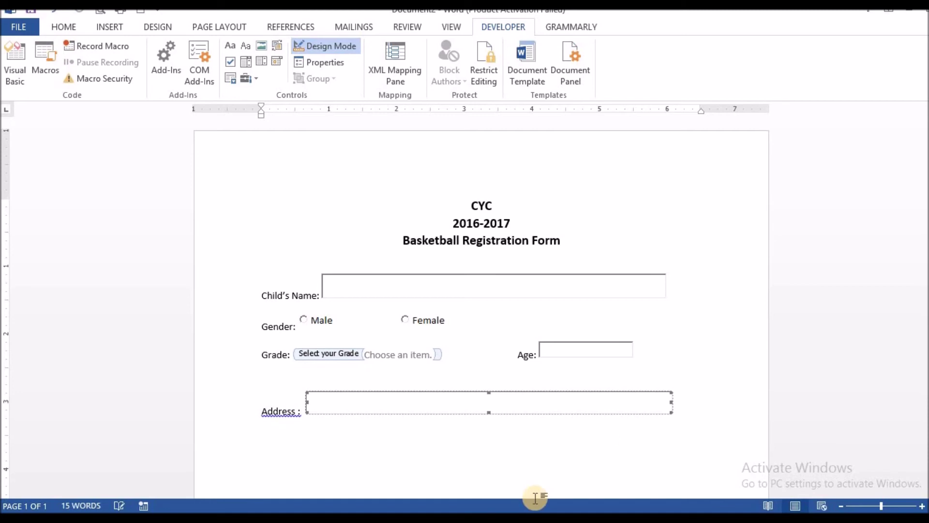
pyautogui.click(701, 410)
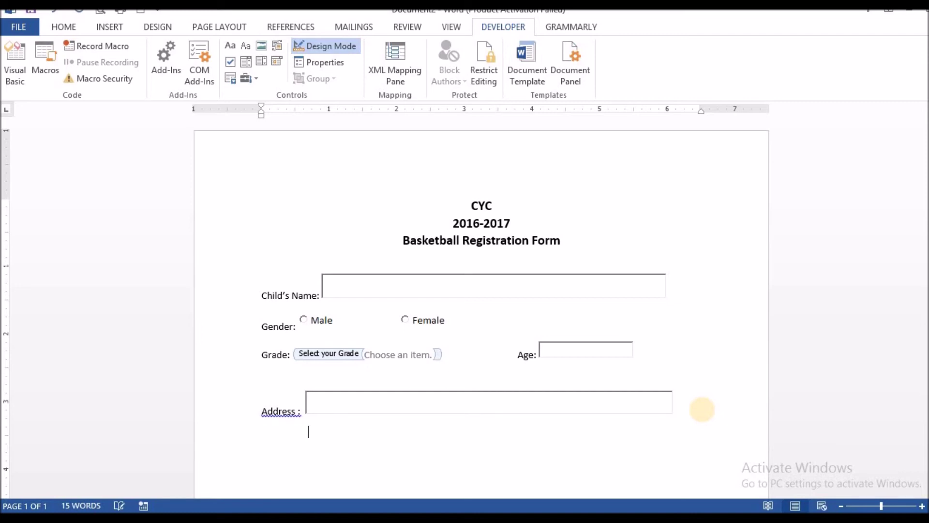
pyautogui.press('BackSpace')
pyautogui.press('BackSpace')
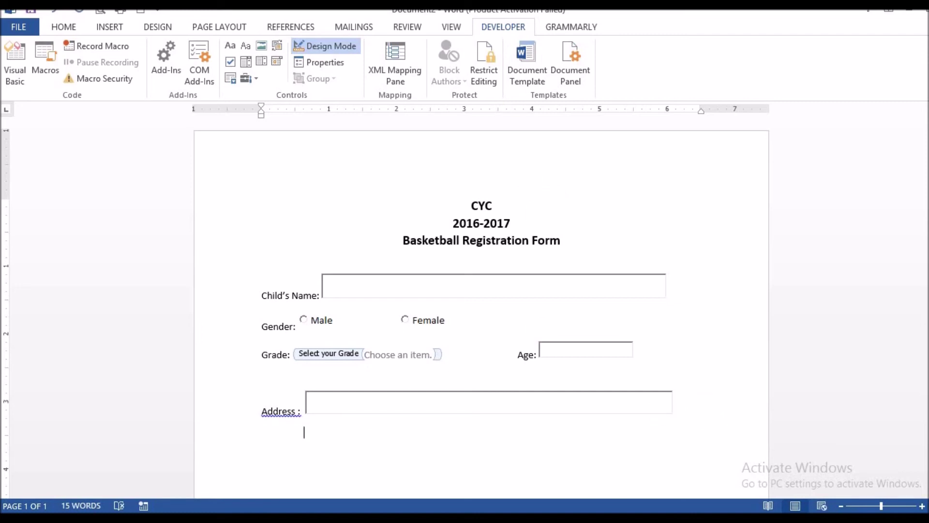
# Add a second wide, taller ActiveX text box below the first address box
pyautogui.click(256, 77)
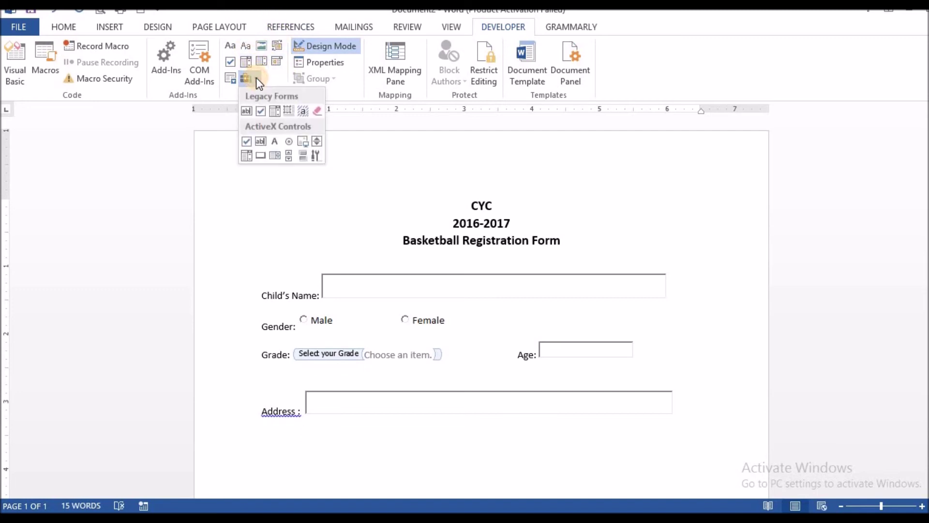
pyautogui.click(261, 141)
pyautogui.moveTo(369, 433); pyautogui.dragTo(675, 434)
pyautogui.moveTo(489, 441); pyautogui.dragTo(489, 452)
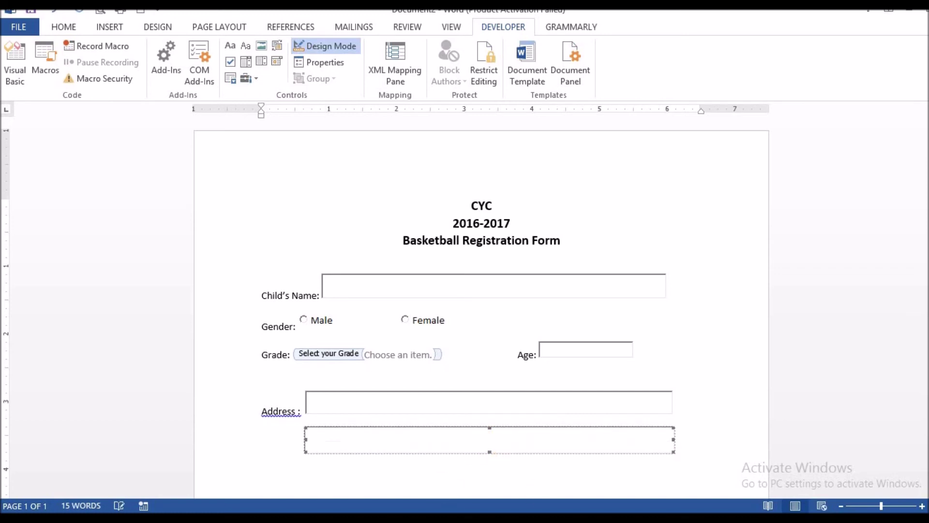
# Type 'Parish:' on the next line and insert a Combo Box Content Control after it
pyautogui.click(331, 477)
pyautogui.write('Parish:')
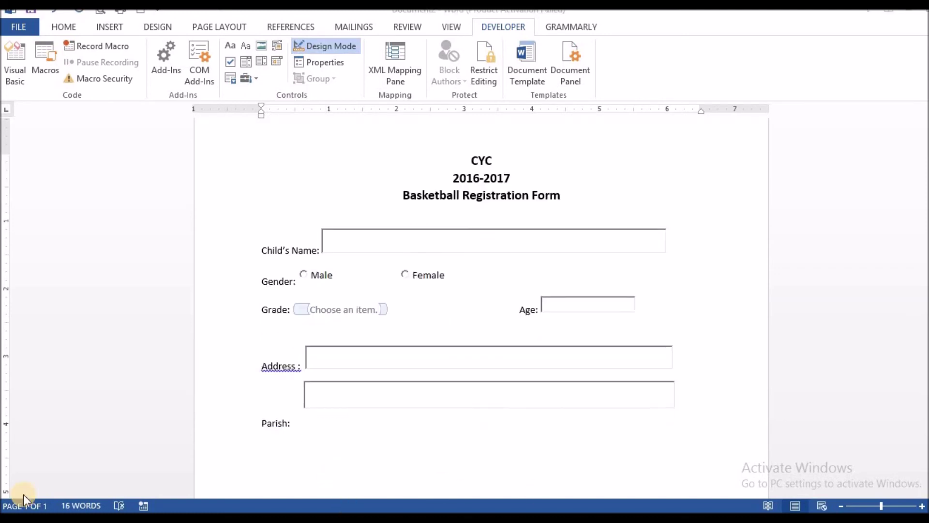
pyautogui.click(306, 425)
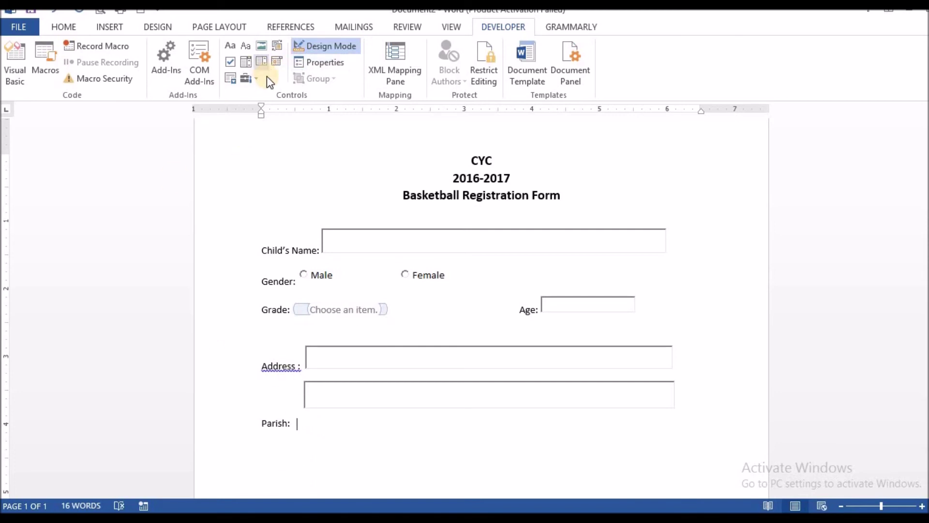
pyautogui.click(245, 63)
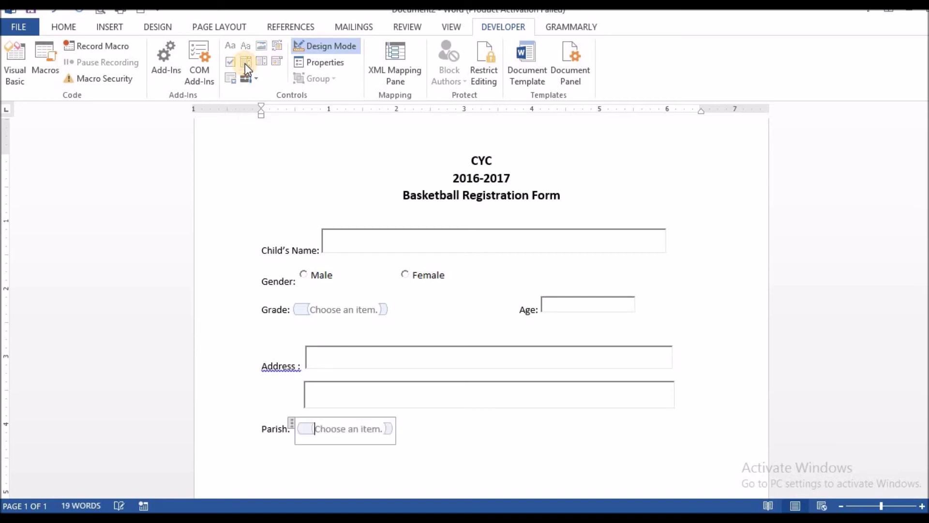
# In the Parish combo box properties, change the first entry to 'Choose a Parish'
pyautogui.click(322, 62)
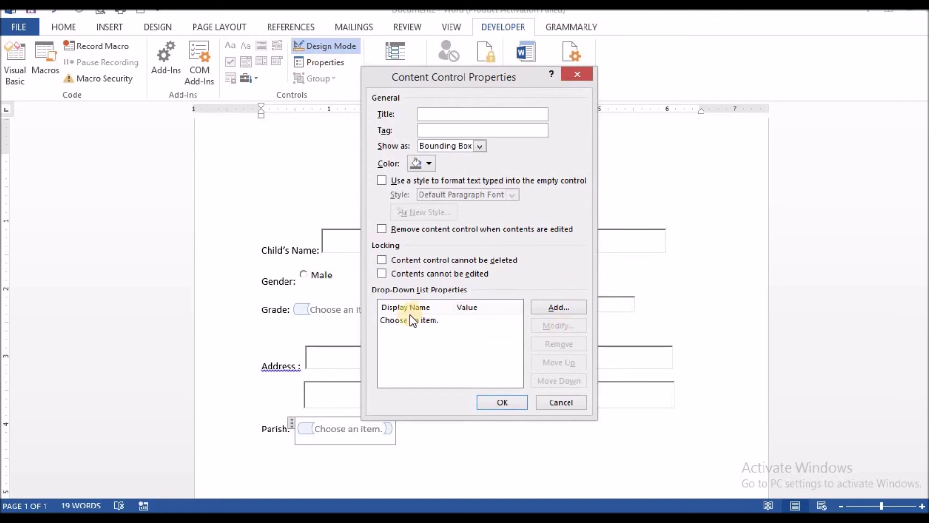
pyautogui.click(437, 321)
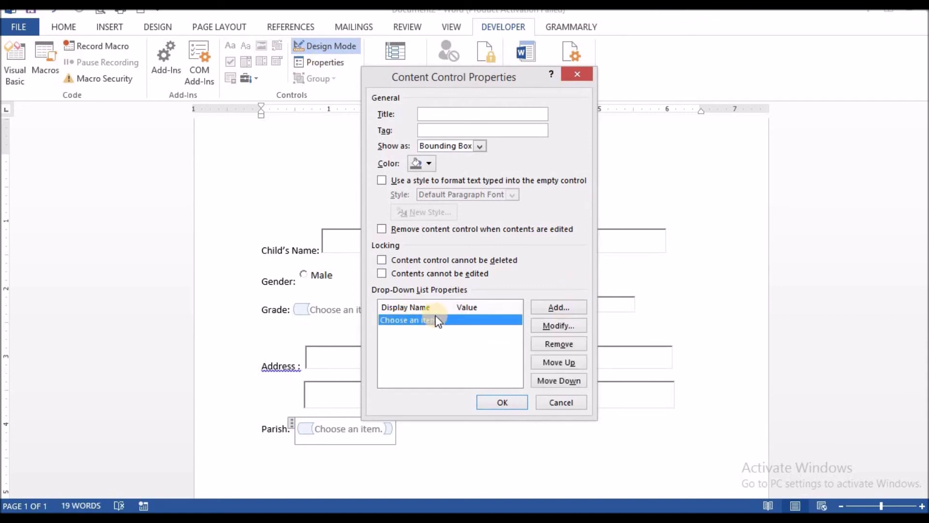
pyautogui.click(553, 324)
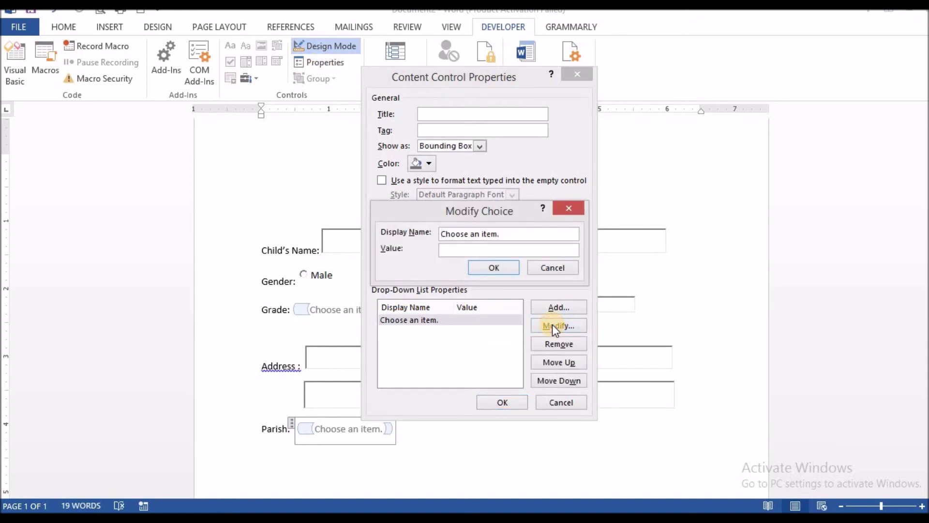
pyautogui.press('End')
pyautogui.press('BackSpace')
pyautogui.press('BackSpace')
pyautogui.press('BackSpace')
pyautogui.press('BackSpace')
pyautogui.press('BackSpace')
pyautogui.write('PARISH')
pyautogui.press('BackSpace')
pyautogui.press('BackSpace')
pyautogui.press('BackSpace')
pyautogui.press('BackSpace')
pyautogui.press('BackSpace')
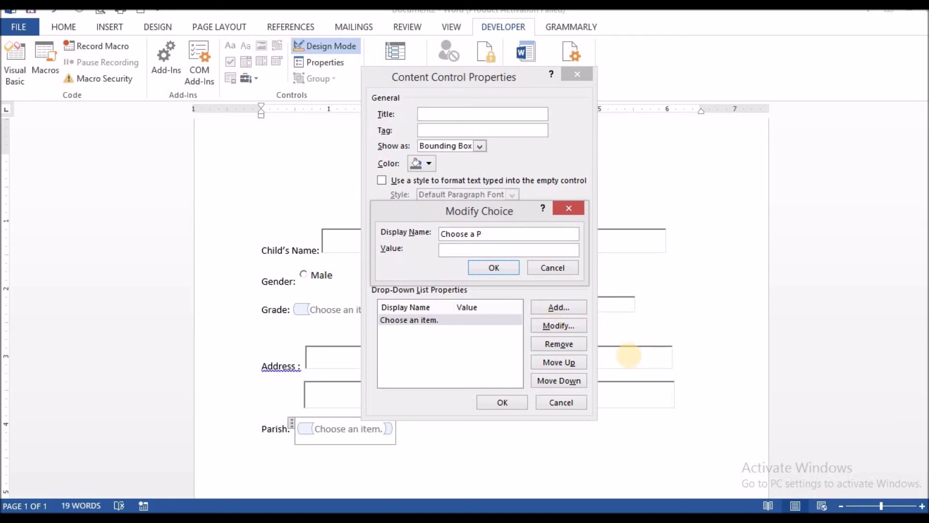
pyautogui.write('arish')
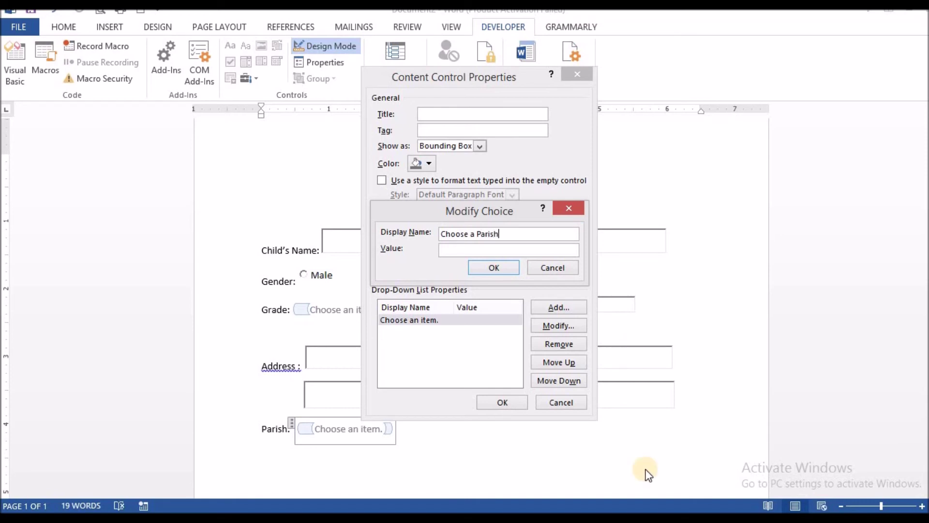
pyautogui.click(492, 269)
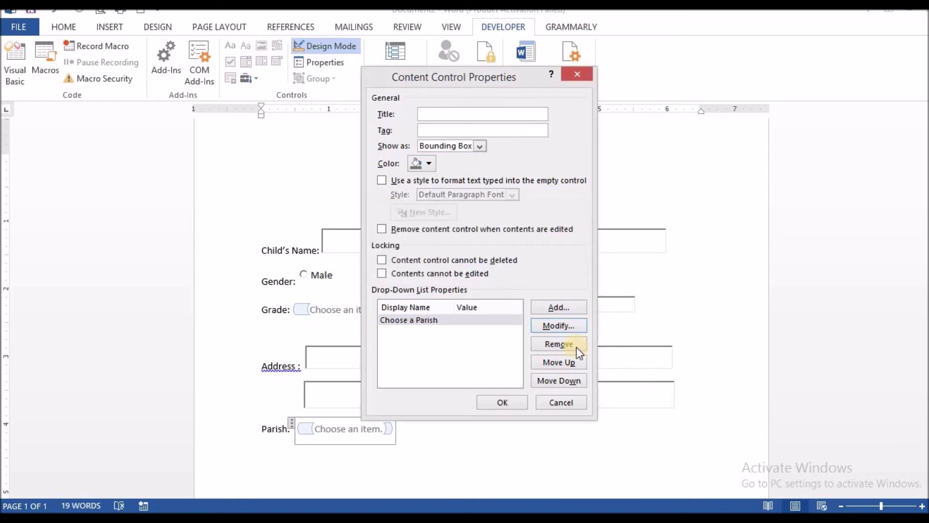
# Add the parish choices St. Elizabeth, Manchester, St. James and St, Mary
pyautogui.click(551, 309)
pyautogui.write('S')
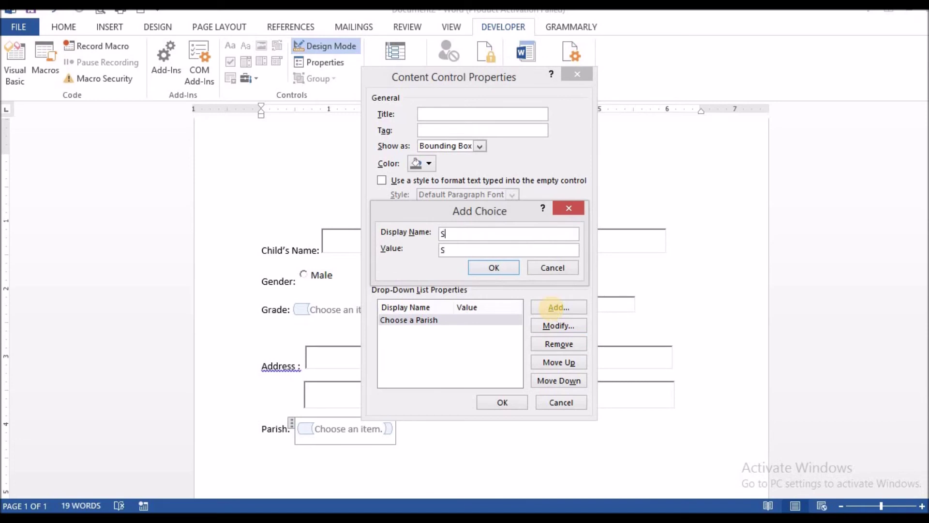
pyautogui.write('t. Elizabeth')
pyautogui.click(491, 268)
pyautogui.click(553, 309)
pyautogui.write('Manchester')
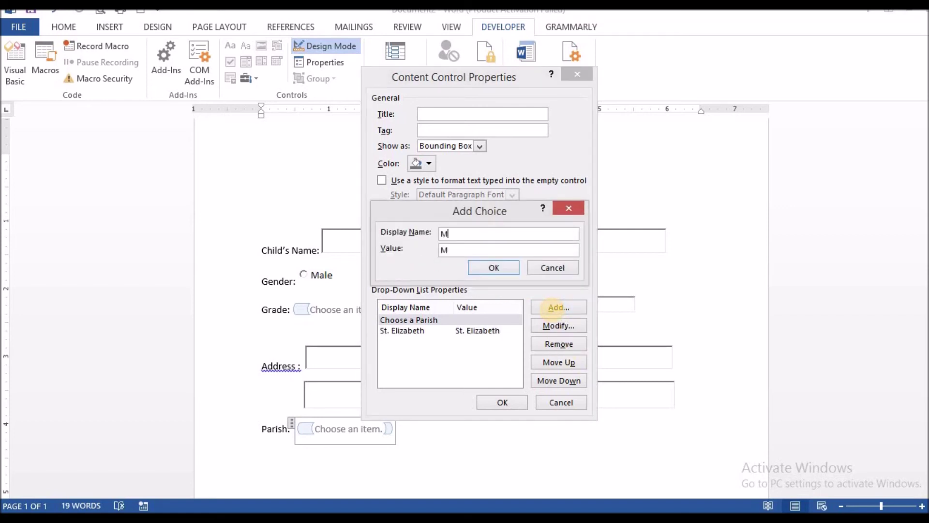
pyautogui.click(484, 266)
pyautogui.click(562, 309)
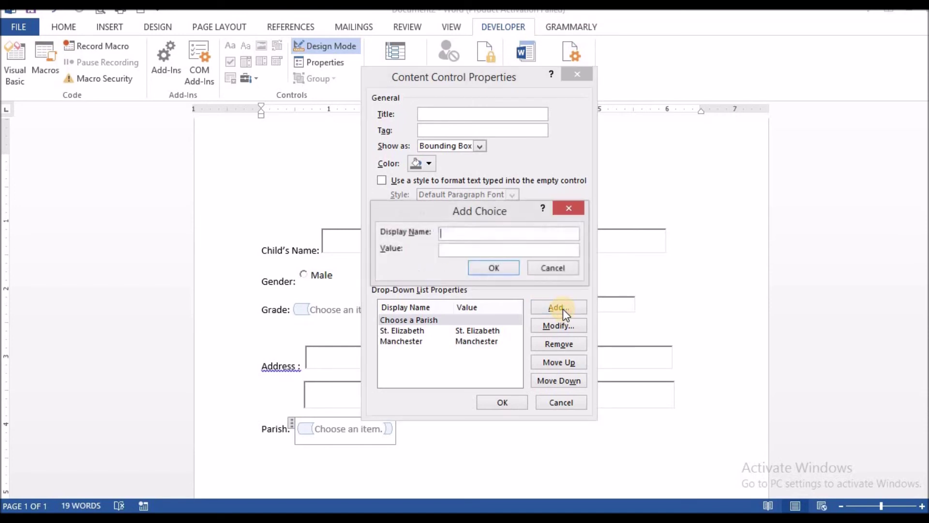
pyautogui.write('St. James')
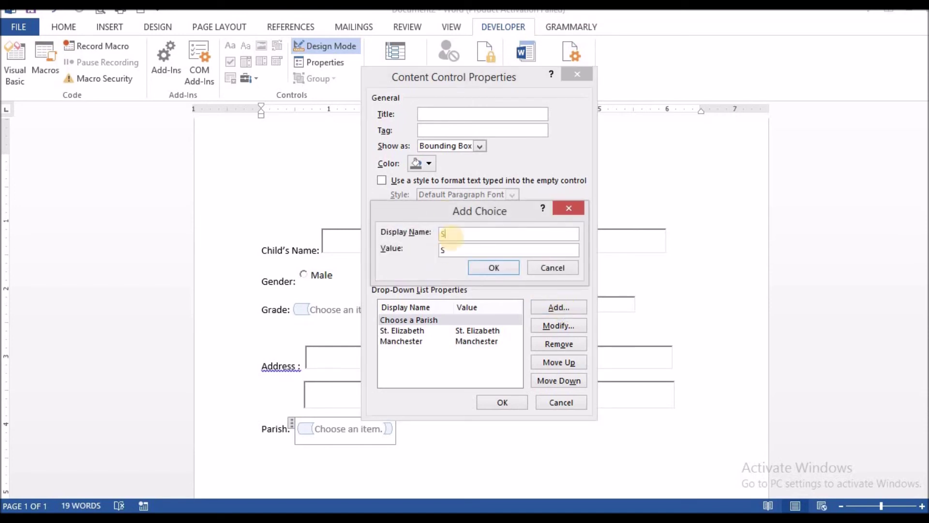
pyautogui.click(500, 267)
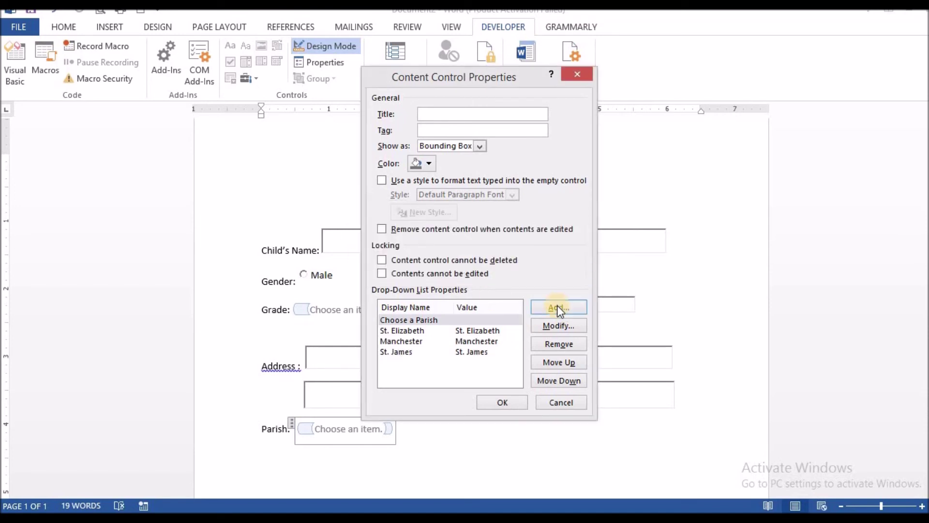
pyautogui.click(556, 305)
pyautogui.write('St, Mary')
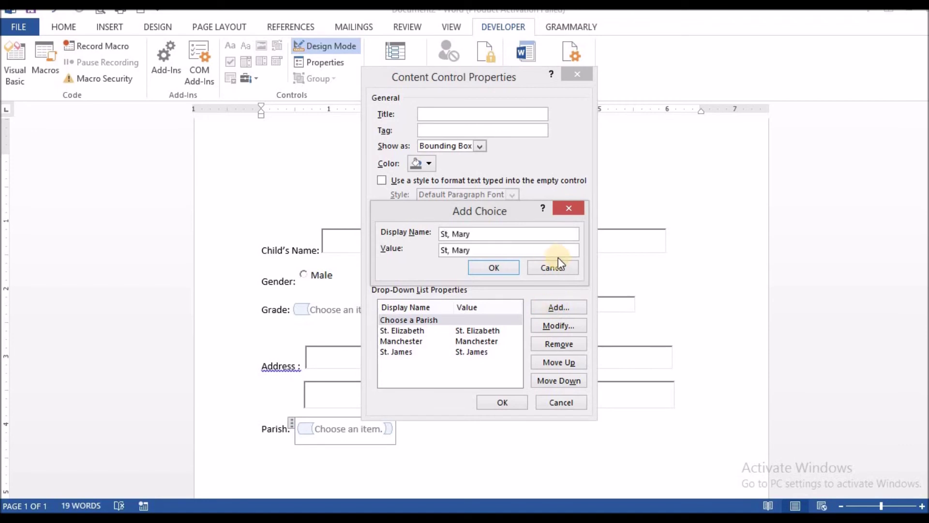
pyautogui.press('Return')
# Add Kingston as the last parish choice, after dismissing a blank-name warning, and apply the settings
pyautogui.click(553, 306)
pyautogui.press('Return')
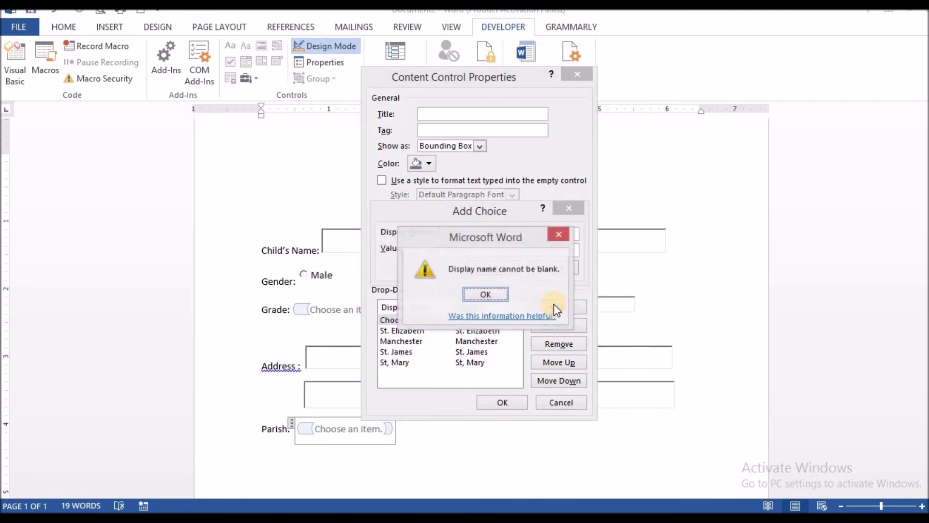
pyautogui.click(484, 294)
pyautogui.click(475, 234)
pyautogui.write('Kingd')
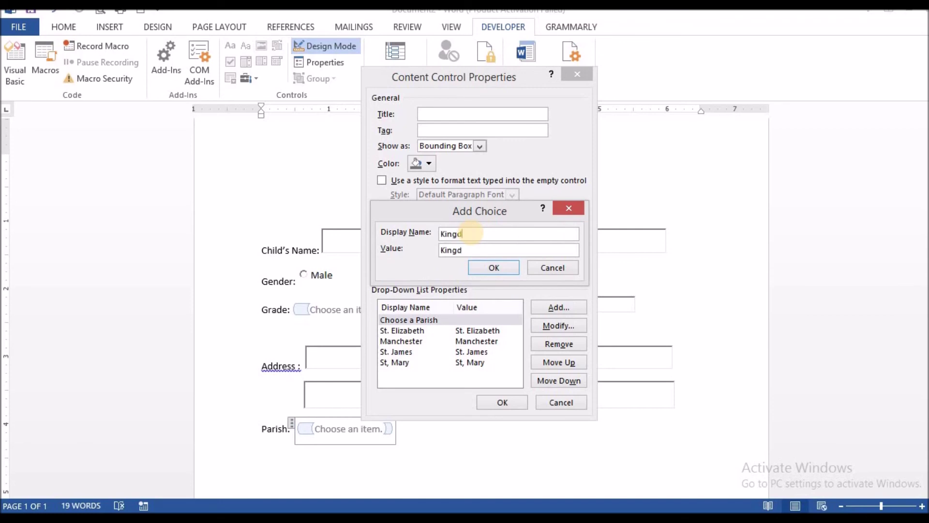
pyautogui.press('BackSpace')
pyautogui.write('ston')
pyautogui.click(492, 267)
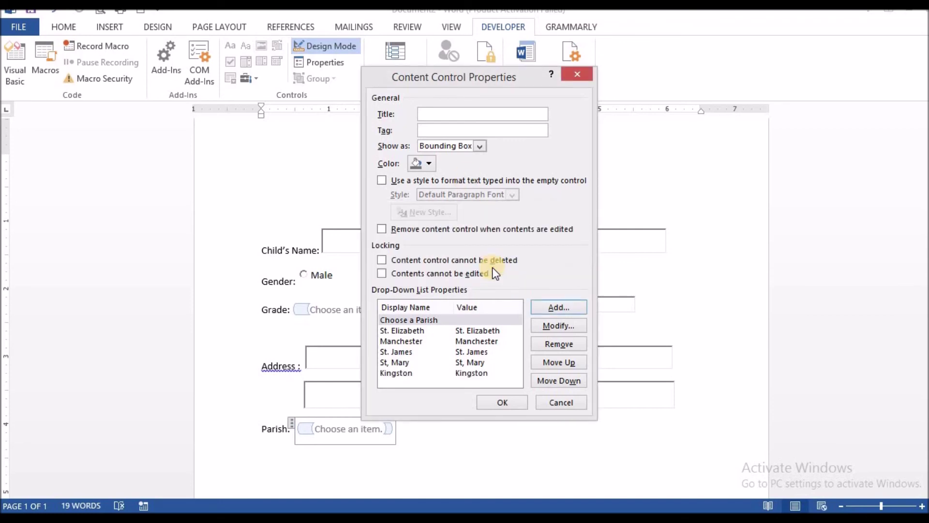
pyautogui.click(491, 402)
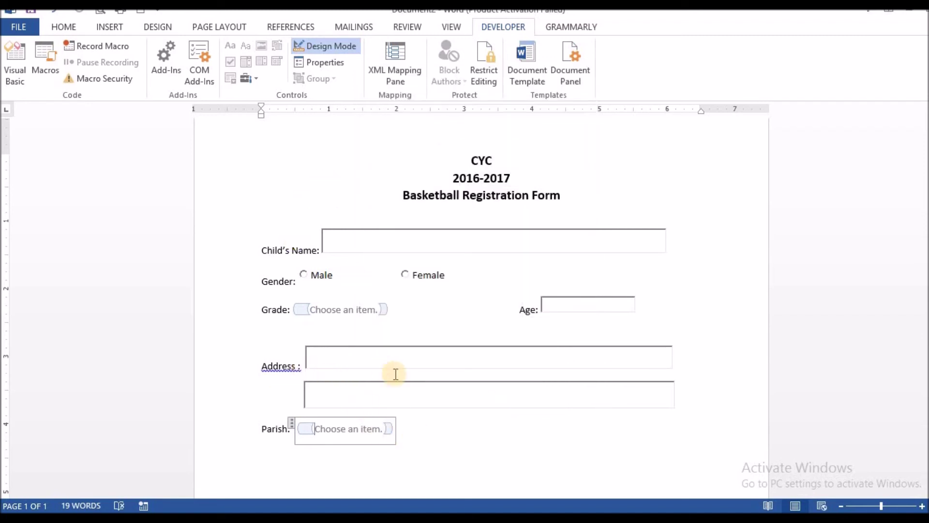
# Move Age onto a new line below Grade, starting it with a 'DOB:' label
pyautogui.click(517, 310)
pyautogui.press('Return')
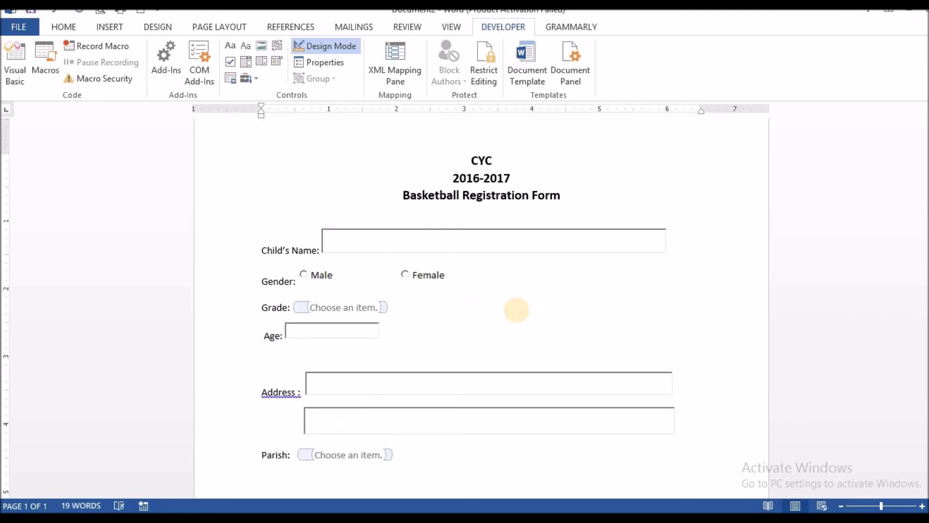
pyautogui.write('DOB')
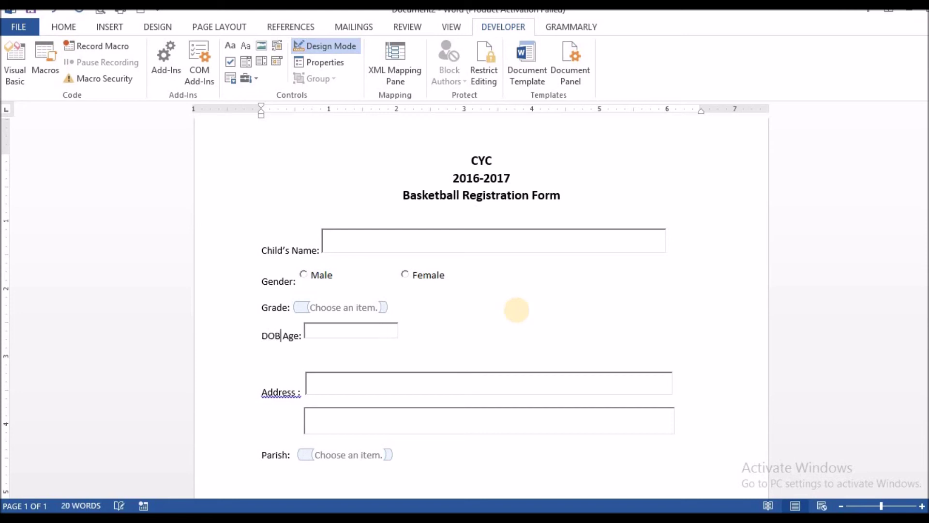
pyautogui.write(':')
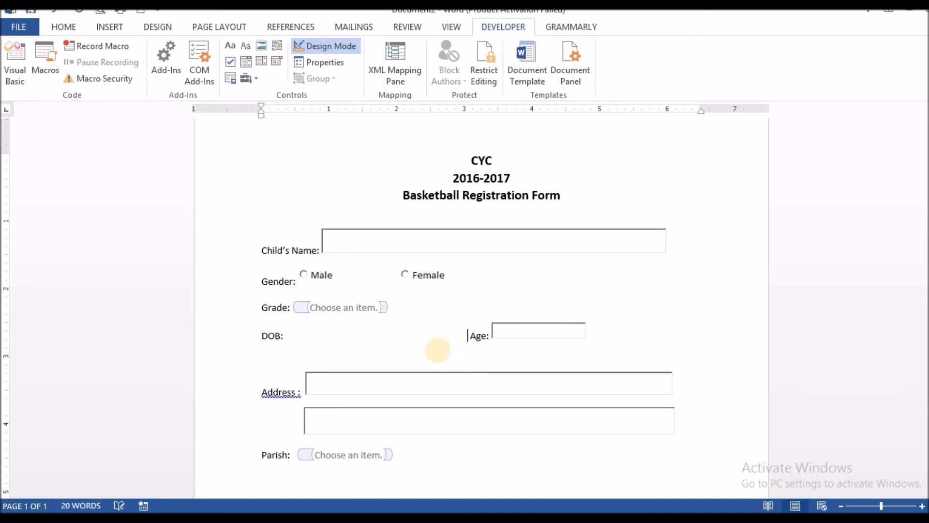
pyautogui.click(310, 332)
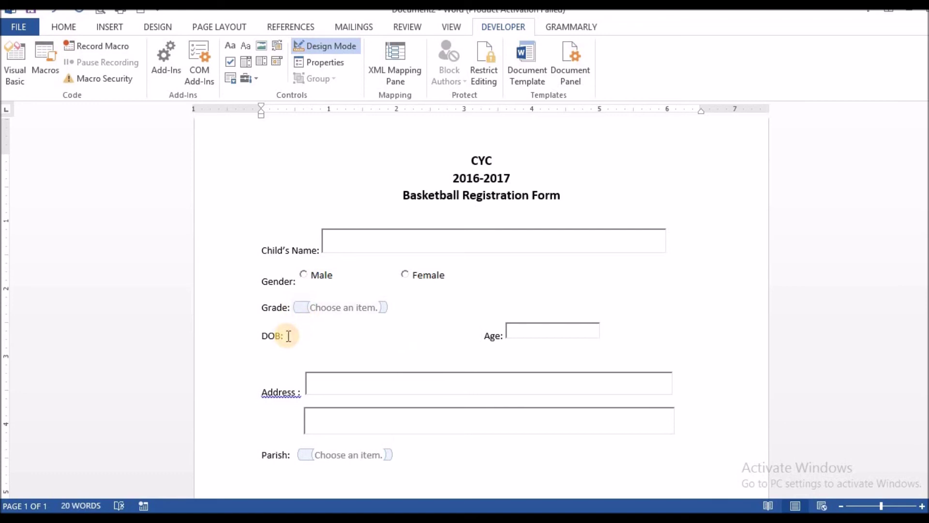
pyautogui.click(288, 335)
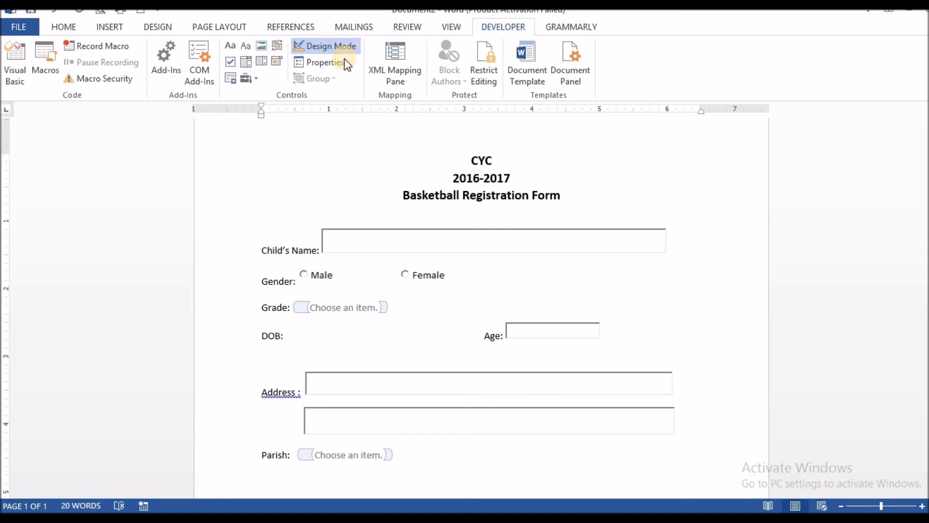
# Insert a date picker after DOB: and set its display format to 'd MMMM yyyy' (15 November 2019)
pyautogui.click(274, 62)
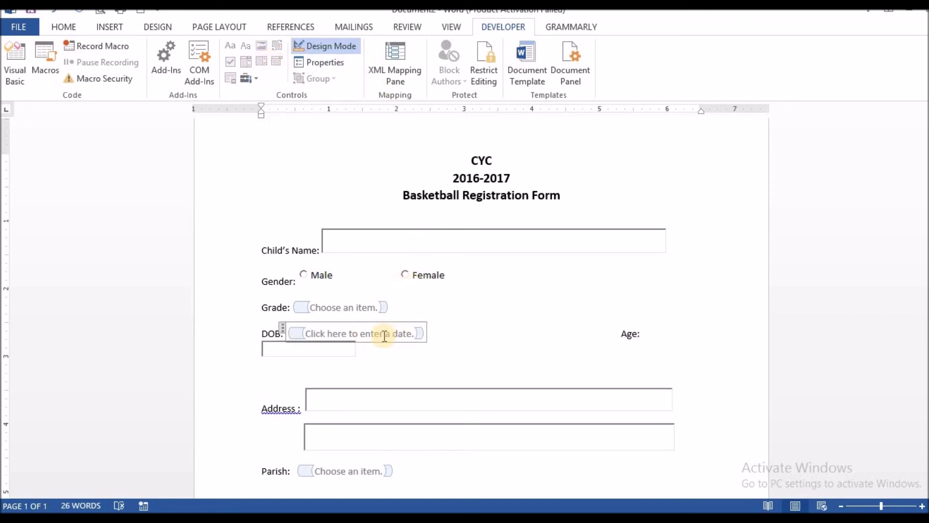
pyautogui.click(317, 67)
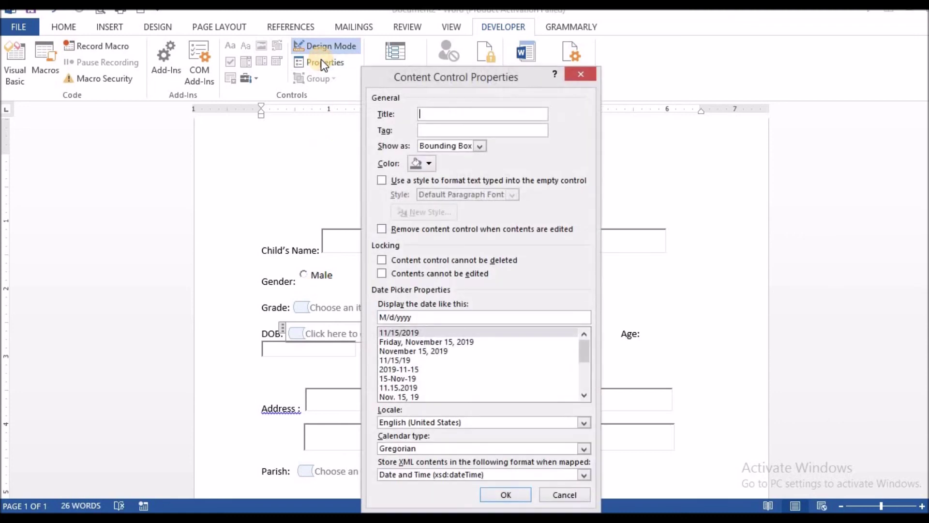
pyautogui.click(332, 336)
pyautogui.click(378, 319)
pyautogui.click(414, 317)
pyautogui.click(385, 380)
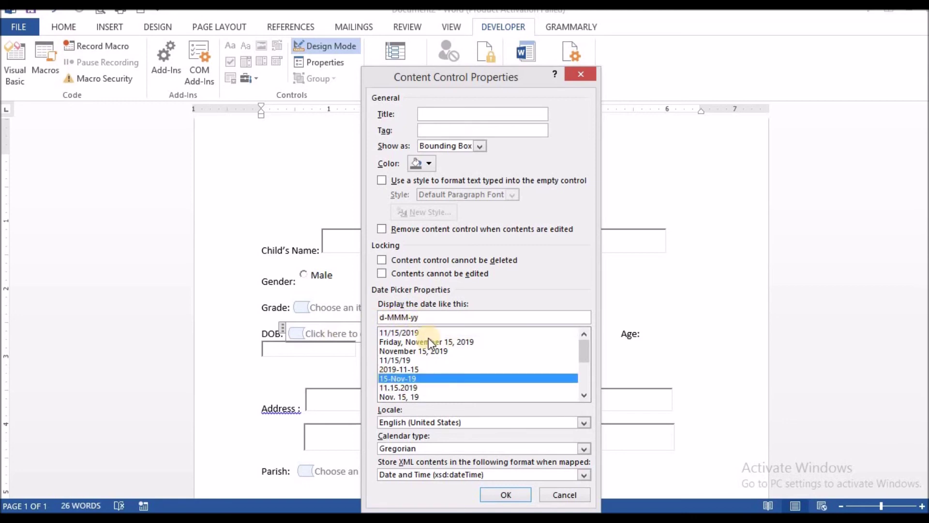
pyautogui.click(584, 396)
pyautogui.click(585, 396)
pyautogui.click(584, 396)
pyautogui.click(585, 395)
pyautogui.click(585, 396)
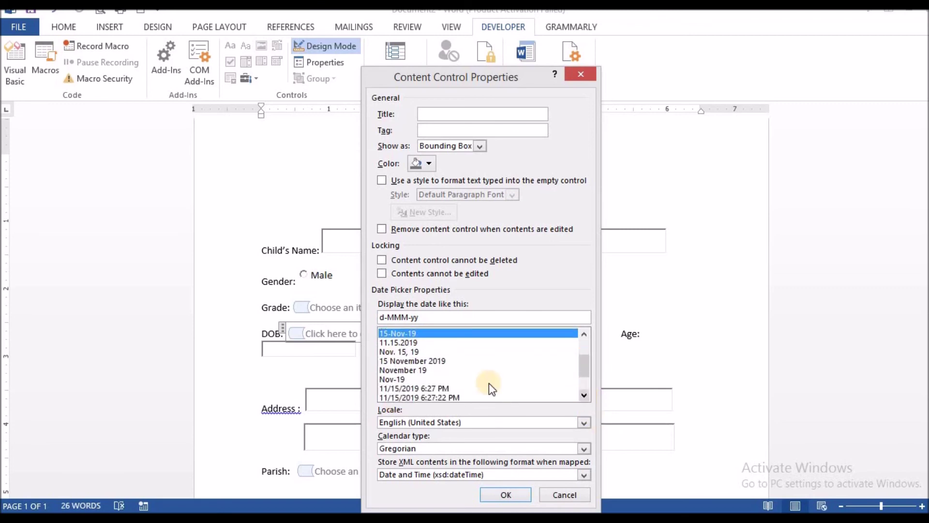
pyautogui.click(404, 360)
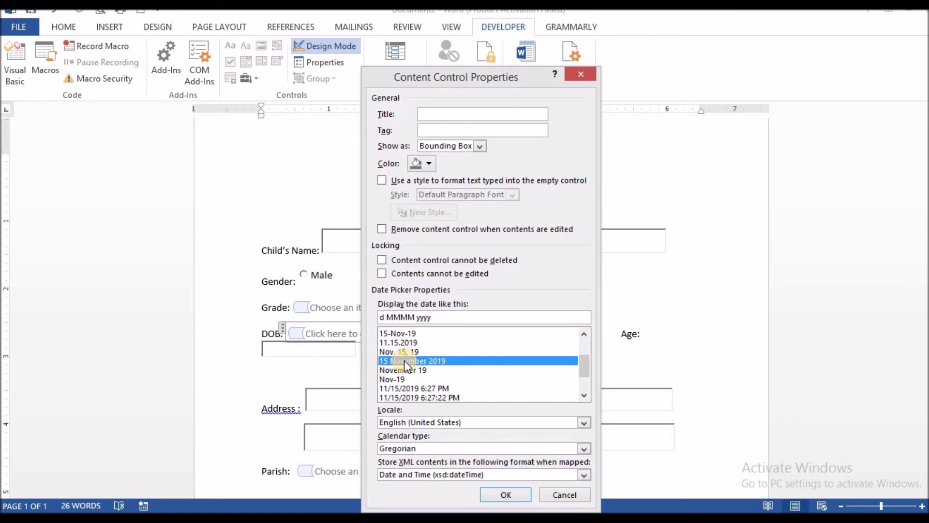
pyautogui.click(516, 495)
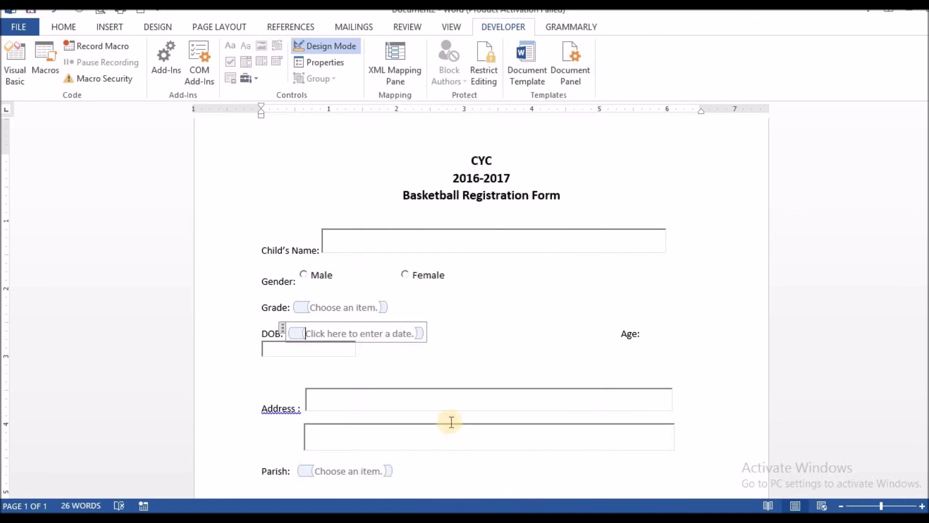
# Remove the extra space before Age to bring its box onto the DOB line, then exit Design Mode
pyautogui.click(618, 332)
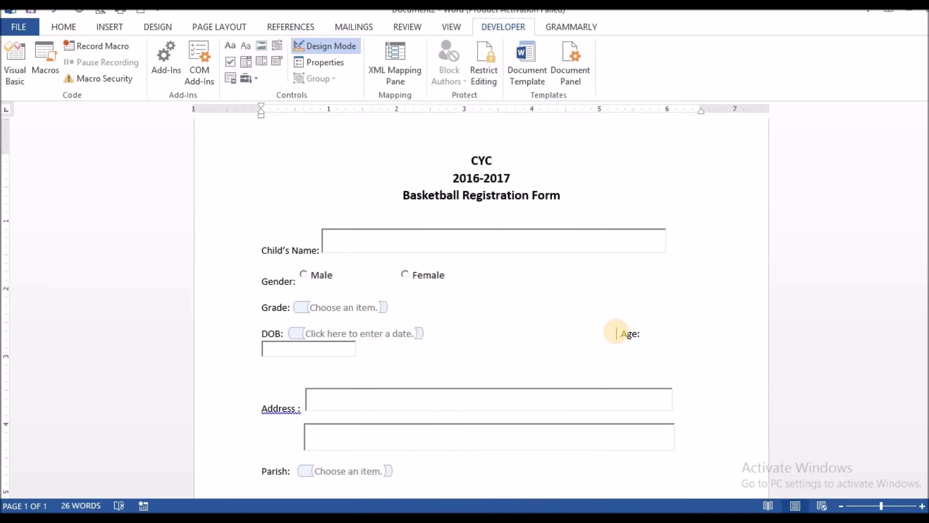
pyautogui.press('BackSpace')
pyautogui.press('BackSpace')
pyautogui.press('BackSpace')
pyautogui.press('BackSpace')
pyautogui.press('BackSpace')
pyautogui.press('BackSpace')
pyautogui.press('BackSpace')
pyautogui.press('BackSpace')
pyautogui.press('BackSpace')
pyautogui.press('BackSpace')
pyautogui.press('BackSpace')
pyautogui.press('BackSpace')
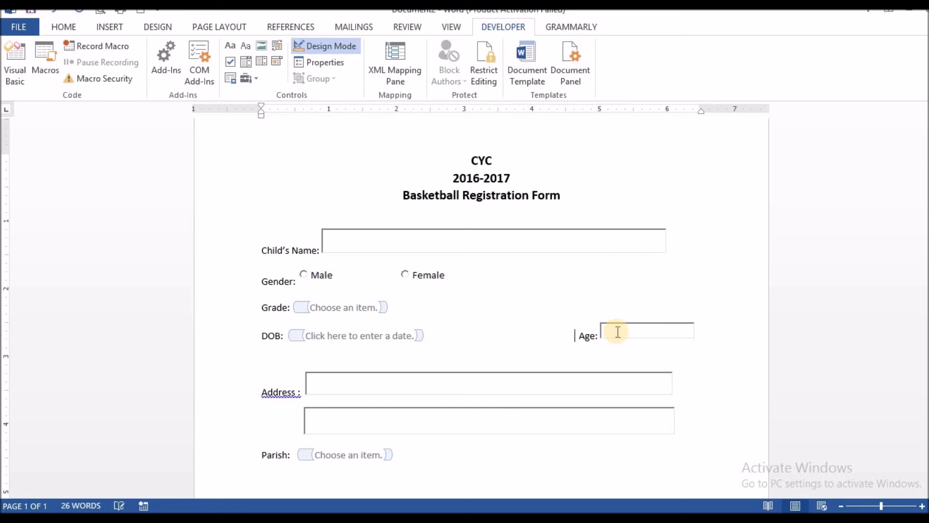
pyautogui.click(327, 46)
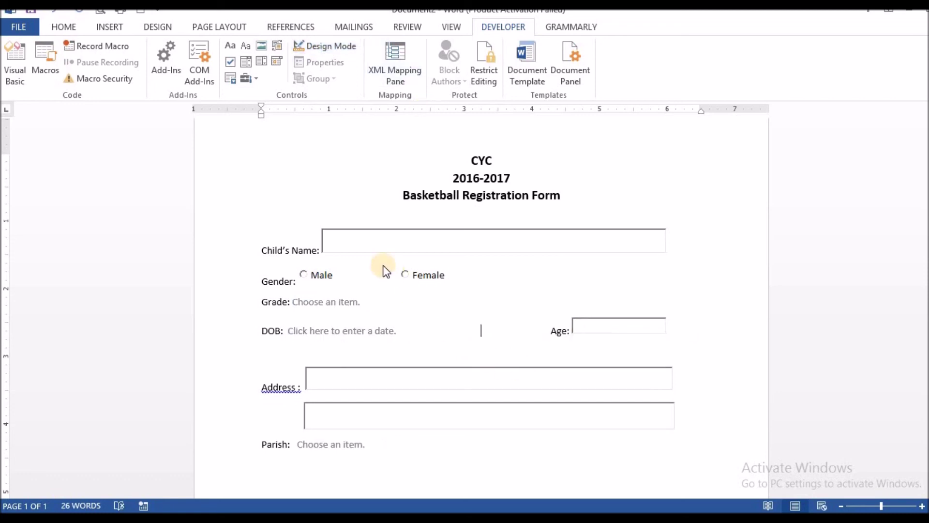
# Type and erase test letters in the Child's Name box, then mark gender as Female
pyautogui.click(382, 243)
pyautogui.write('RJU')
pyautogui.press('BackSpace')
pyautogui.press('BackSpace')
pyautogui.press('BackSpace')
pyautogui.click(408, 273)
# Choose grade 'two' from the Grade list and enter 6 in the Age box
pyautogui.click(354, 303)
pyautogui.click(371, 306)
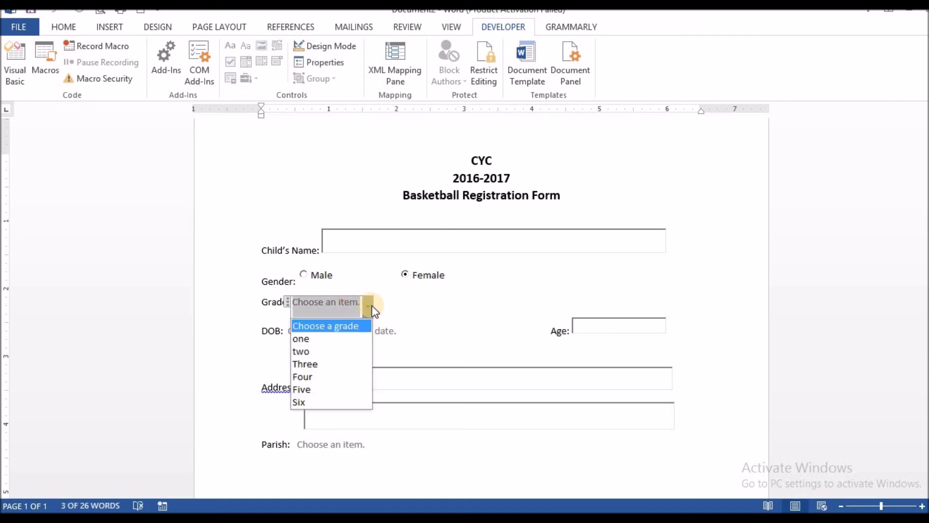
pyautogui.click(433, 250)
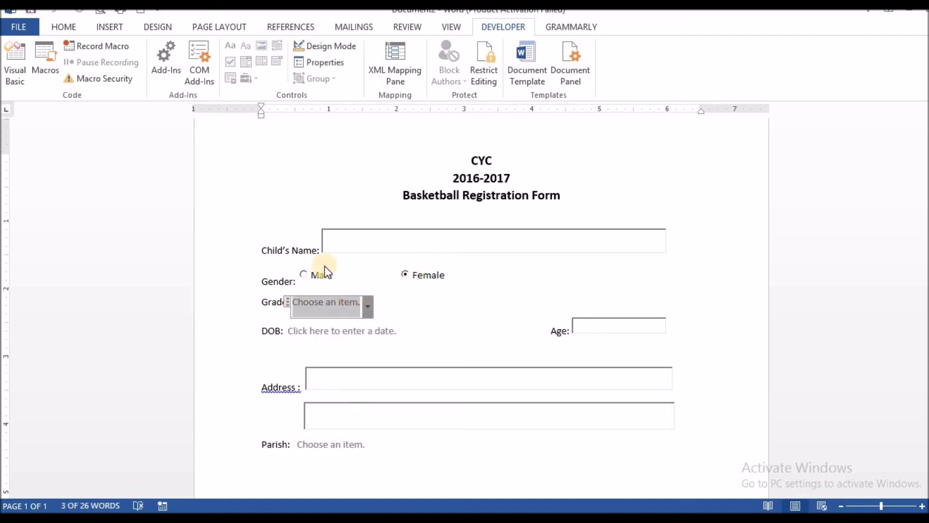
pyautogui.click(480, 237)
pyautogui.click(369, 306)
pyautogui.click(313, 347)
pyautogui.click(582, 323)
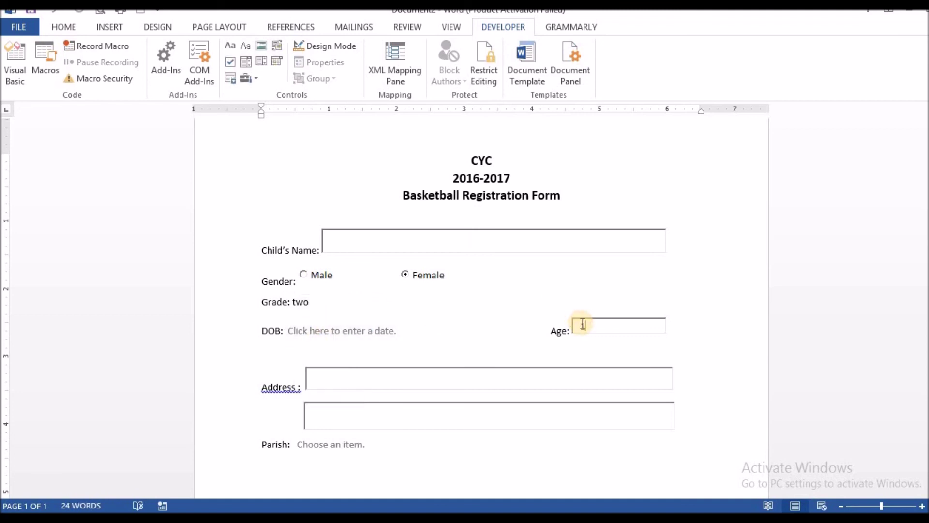
pyautogui.write('6')
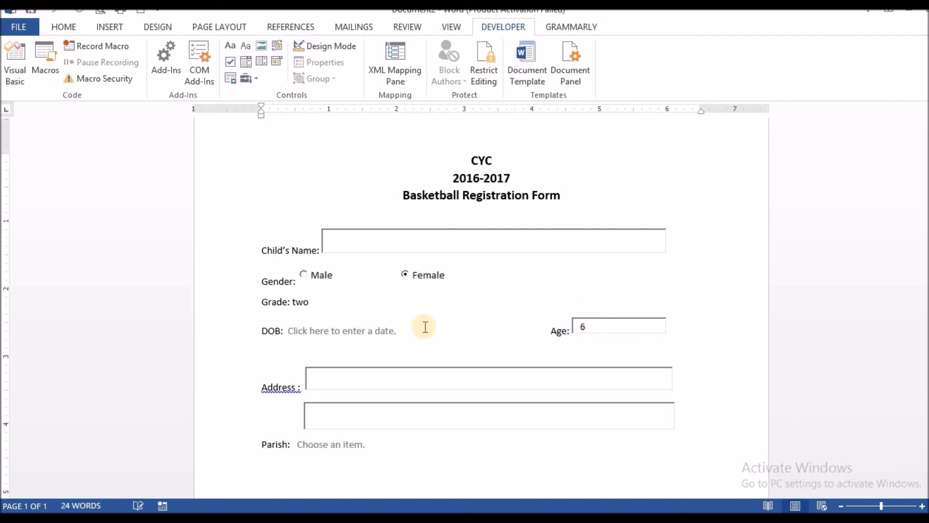
# Fill the DOB field with today's date, 15 November 2019, from the calendar
pyautogui.click(382, 332)
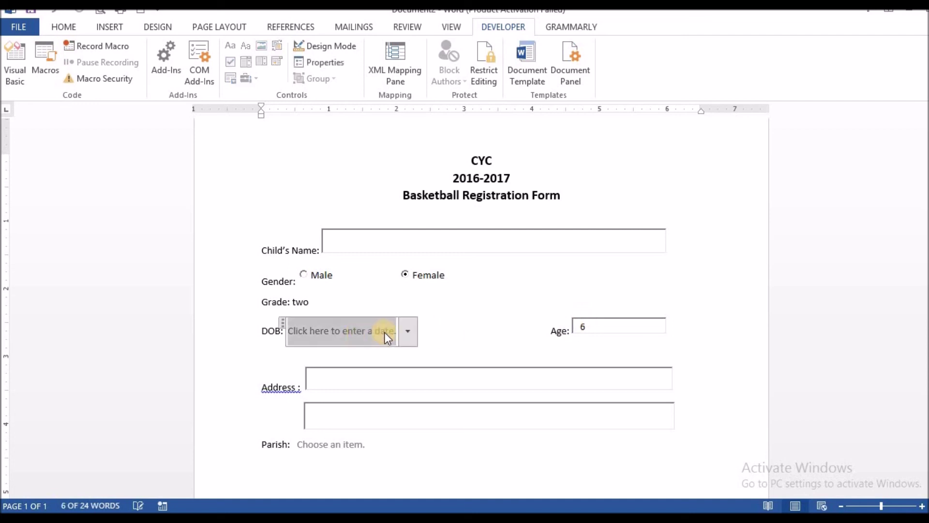
pyautogui.click(411, 335)
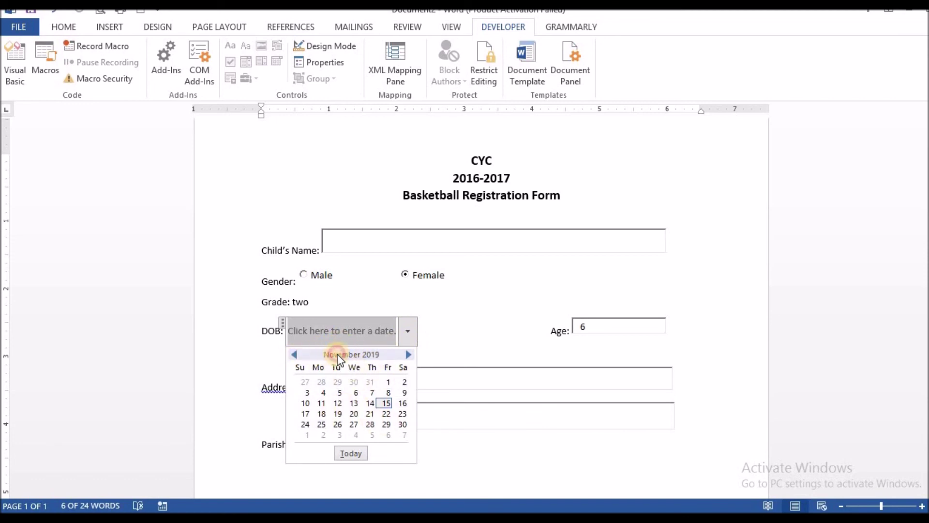
pyautogui.click(294, 356)
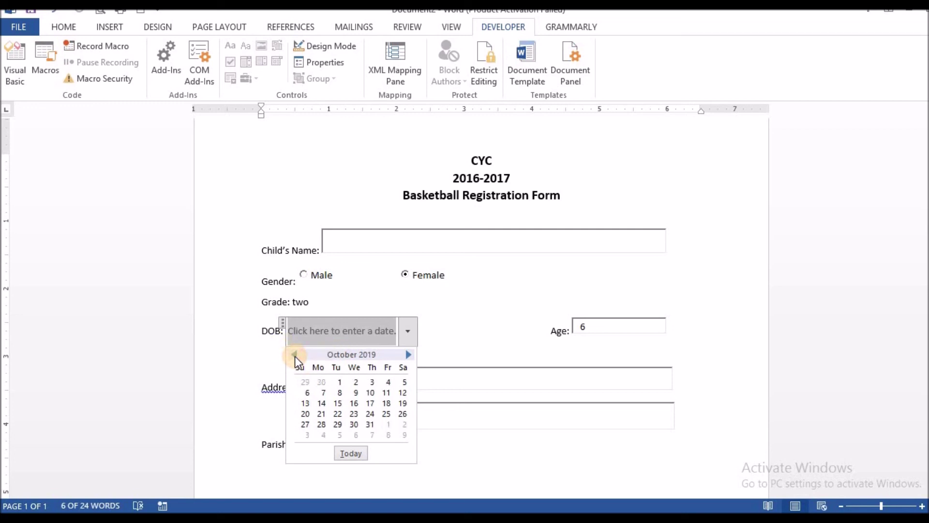
pyautogui.click(295, 356)
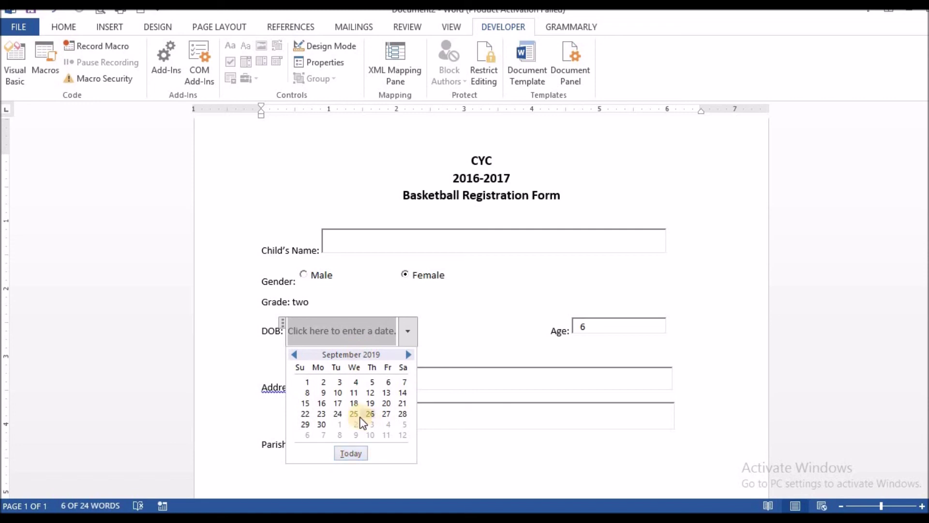
pyautogui.click(349, 454)
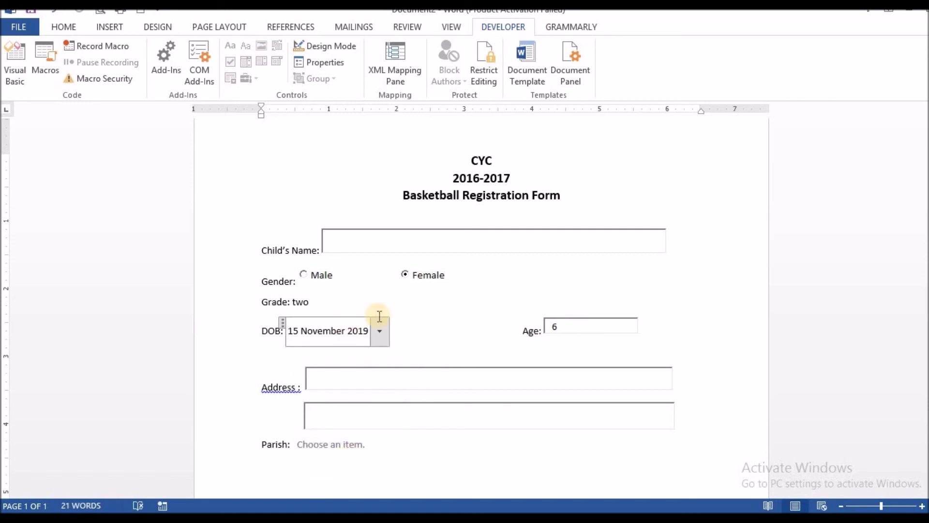
# Fill in the first and second address lines with the test address
pyautogui.click(374, 380)
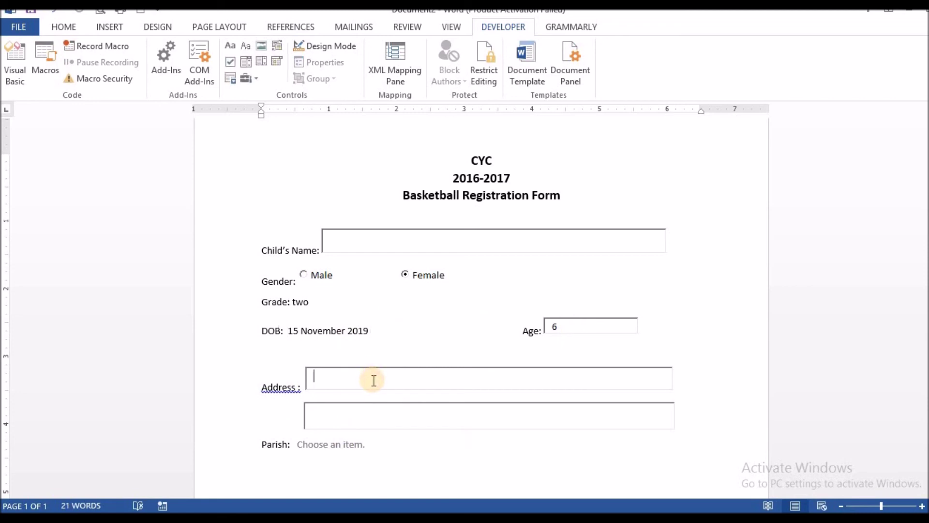
pyautogui.write('TIM')
pyautogui.write('BUK')
pyautogui.write('TWO Pl')
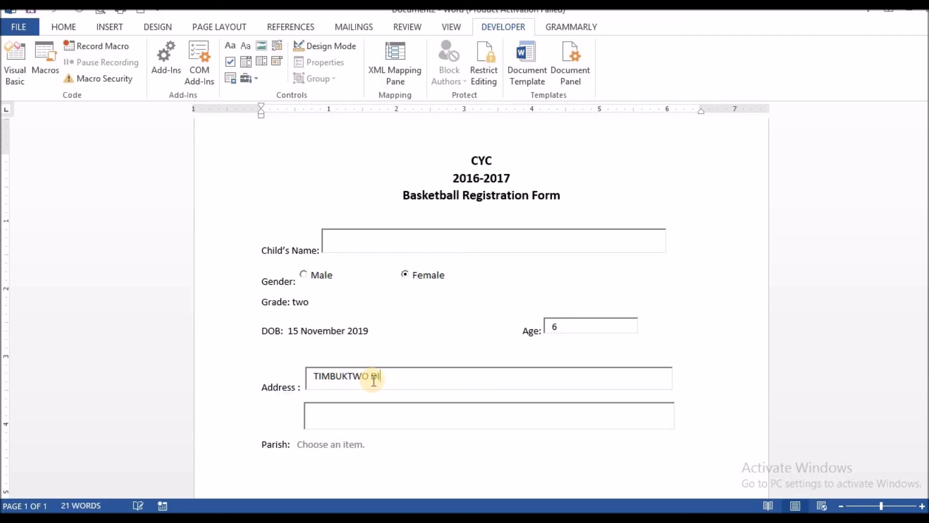
pyautogui.write('STRICT')
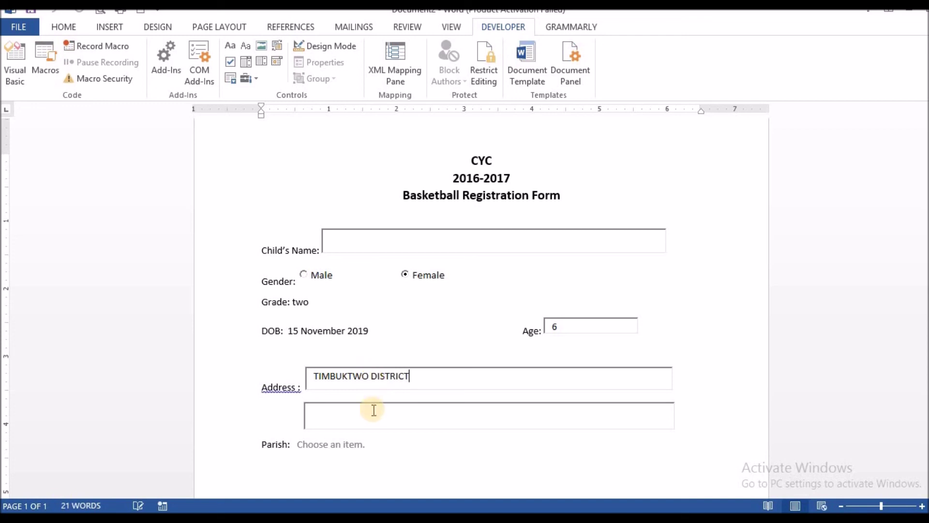
pyautogui.click(344, 421)
pyautogui.write('BUSH P.O')
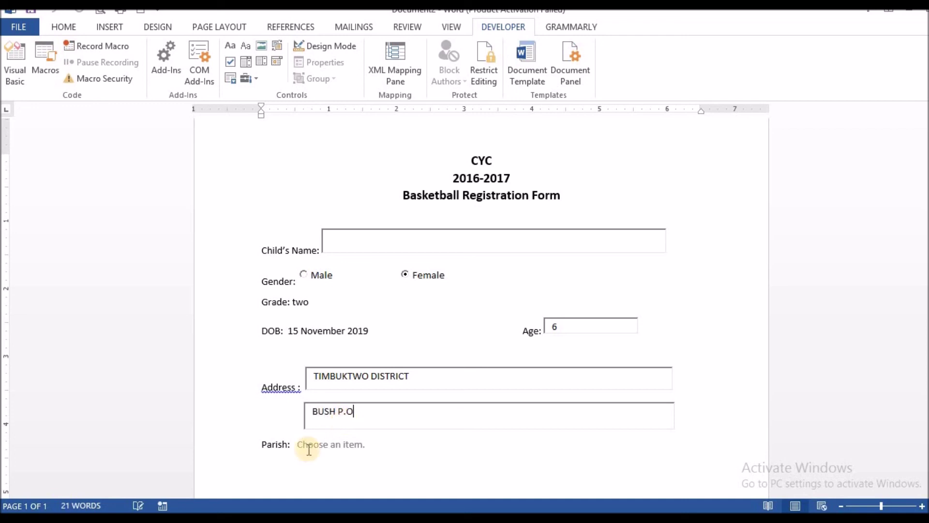
# Choose St. Elizabeth as the parish and toggle gender to Male and back to Female
pyautogui.click(334, 445)
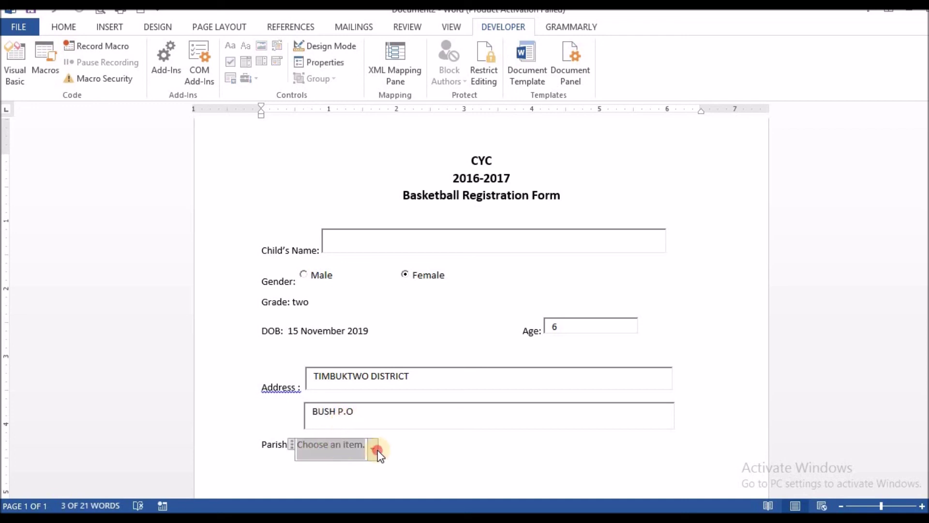
pyautogui.click(376, 451)
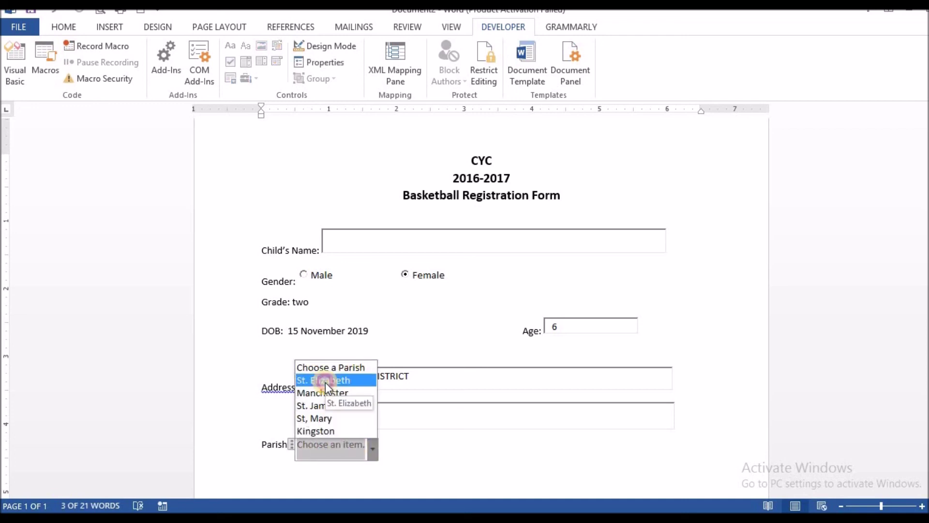
pyautogui.click(325, 382)
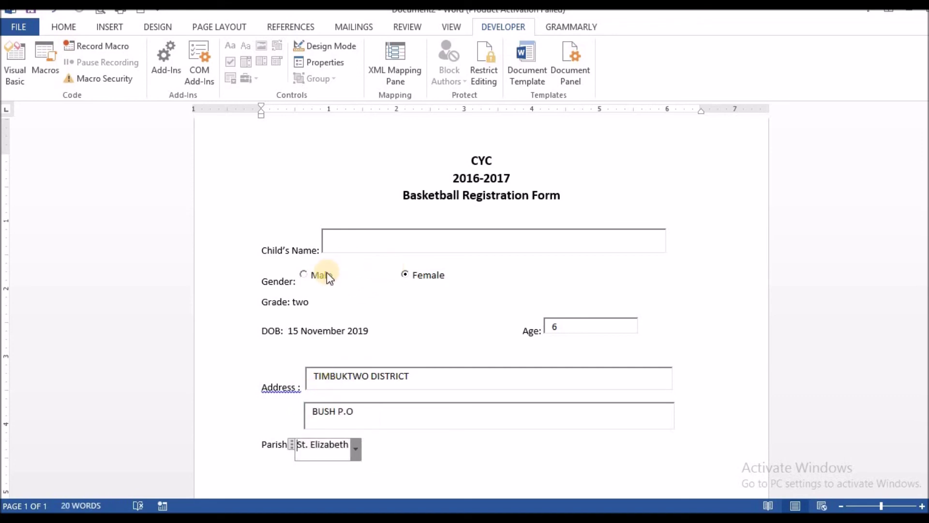
pyautogui.click(305, 275)
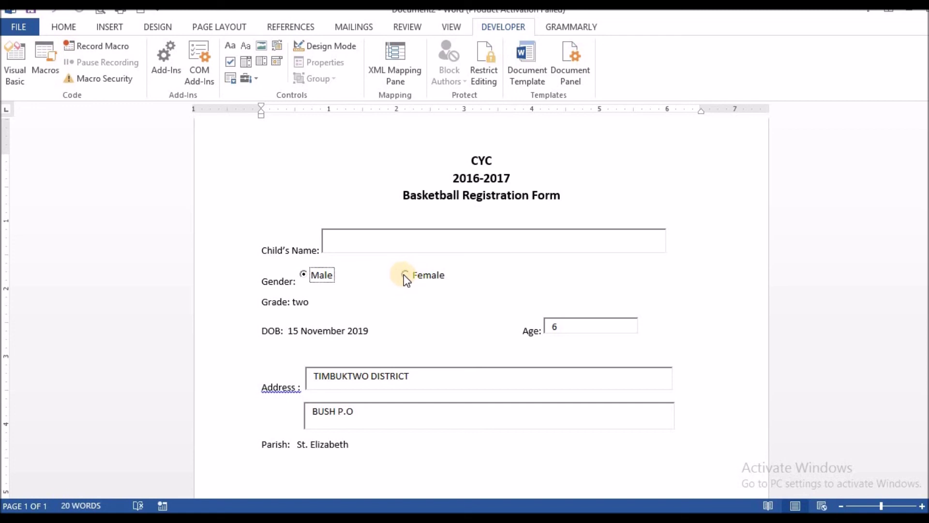
pyautogui.click(404, 274)
# Enter the child's full name in the Child's Name field
pyautogui.click(373, 239)
pyautogui.write('JOHN')
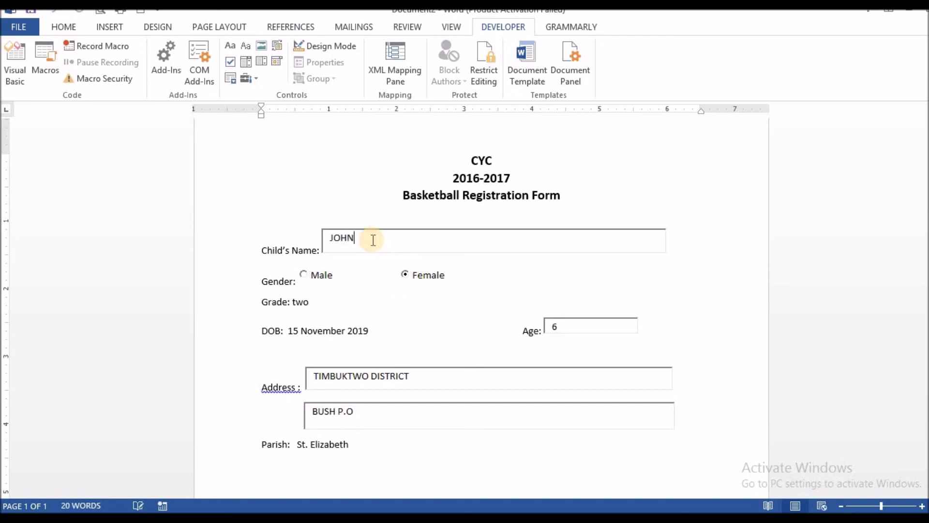
pyautogui.write(' DOE')
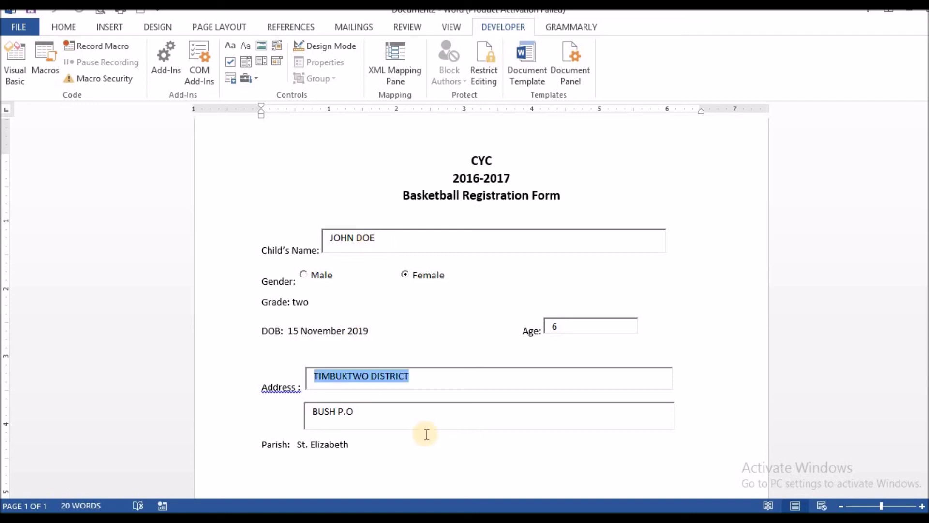
pyautogui.click(400, 429)
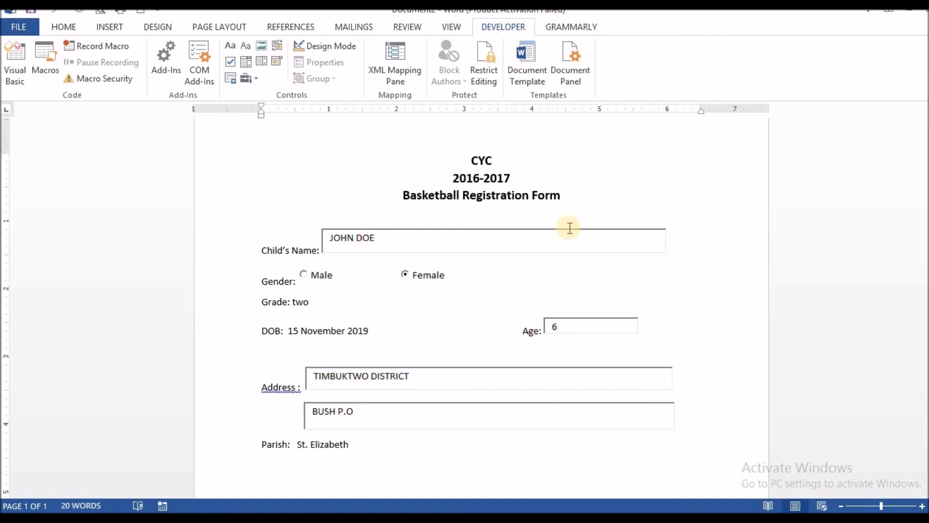